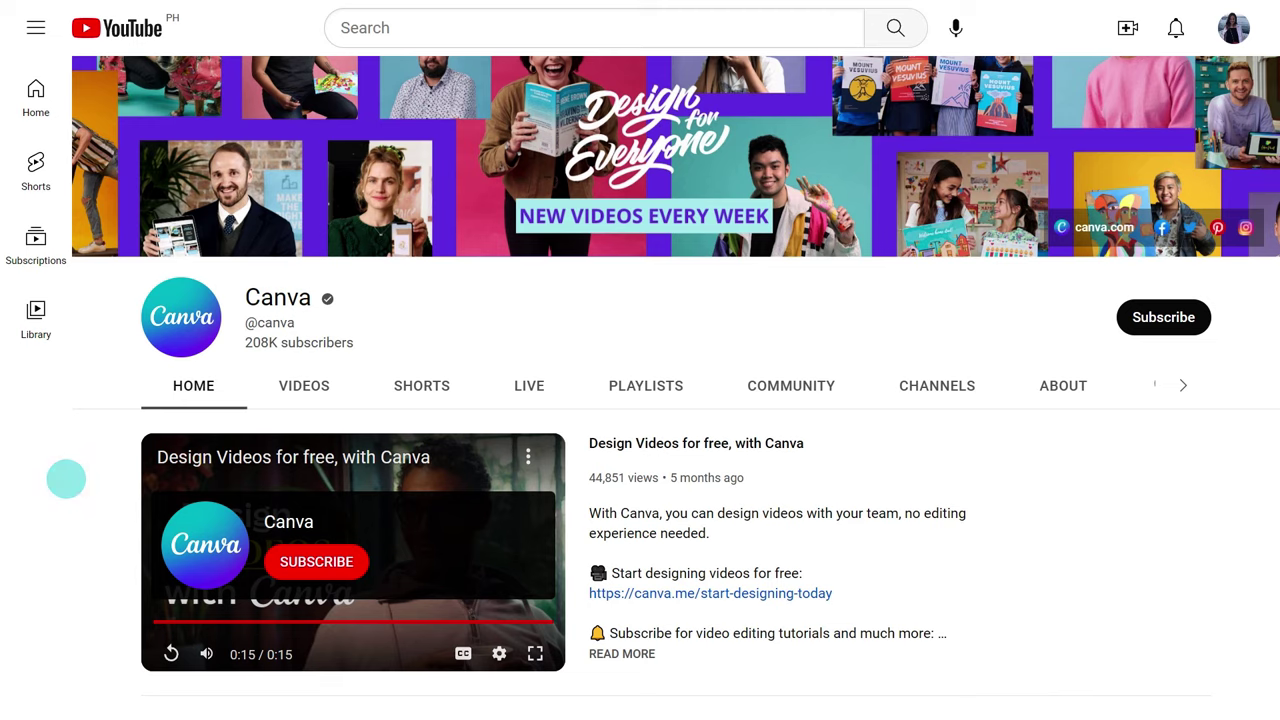
- Find the "Tips from the team at Canva" playlist on the Canva YouTube channel and open it
scroll(99, 584, down, 12)
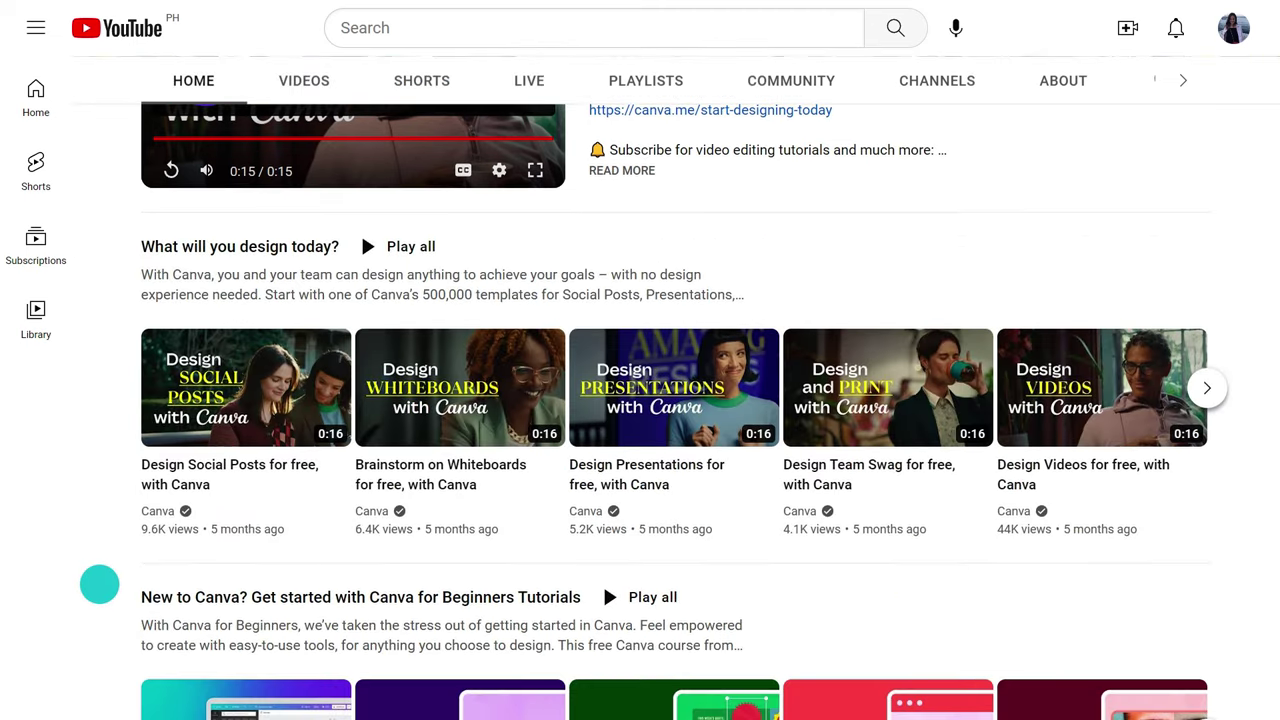
scroll(99, 584, down, 5)
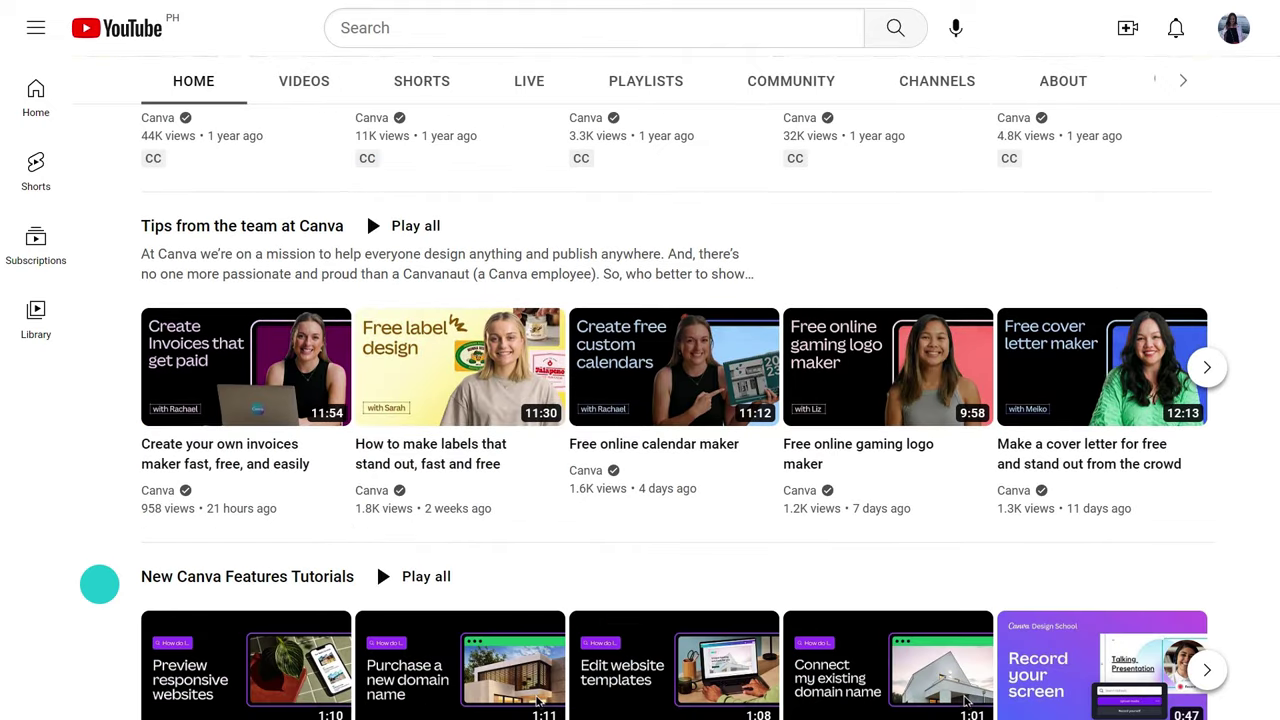
click(266, 230)
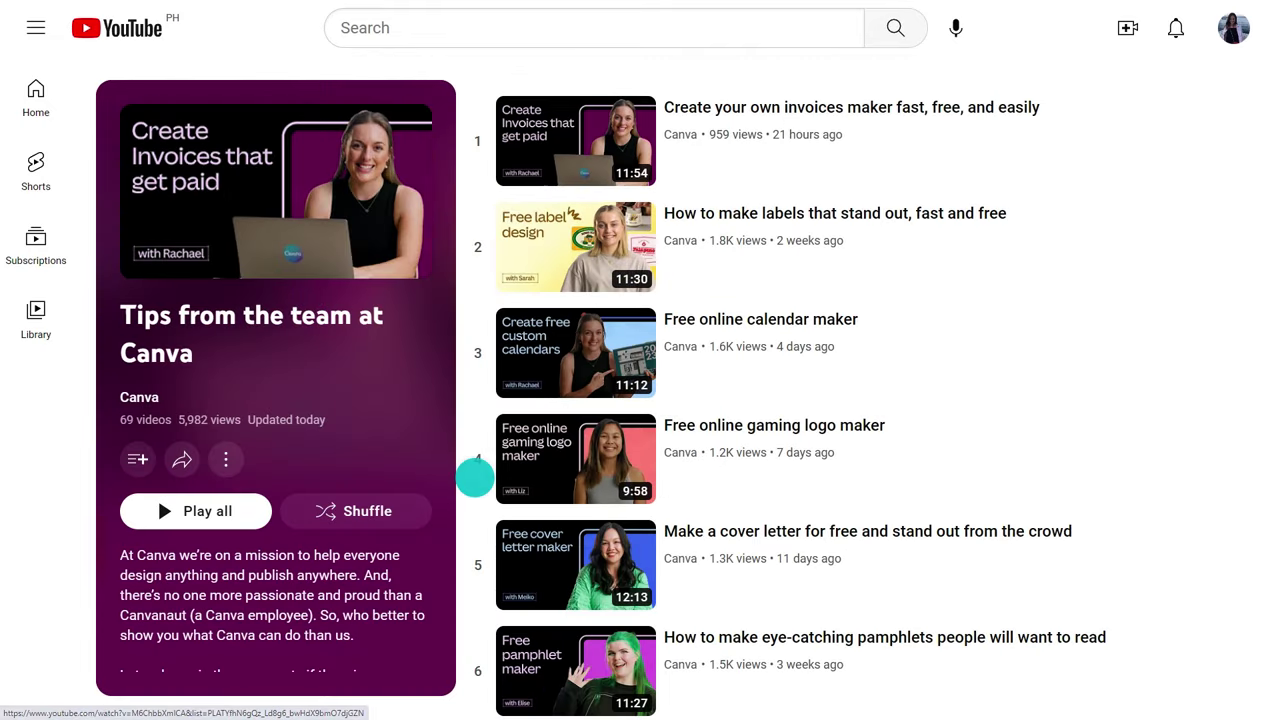
- Open the playlist's video "Easy online banners for business and social media" and subscribe to the Canva channel
scroll(475, 478, down, 5)
scroll(475, 478, down, 12)
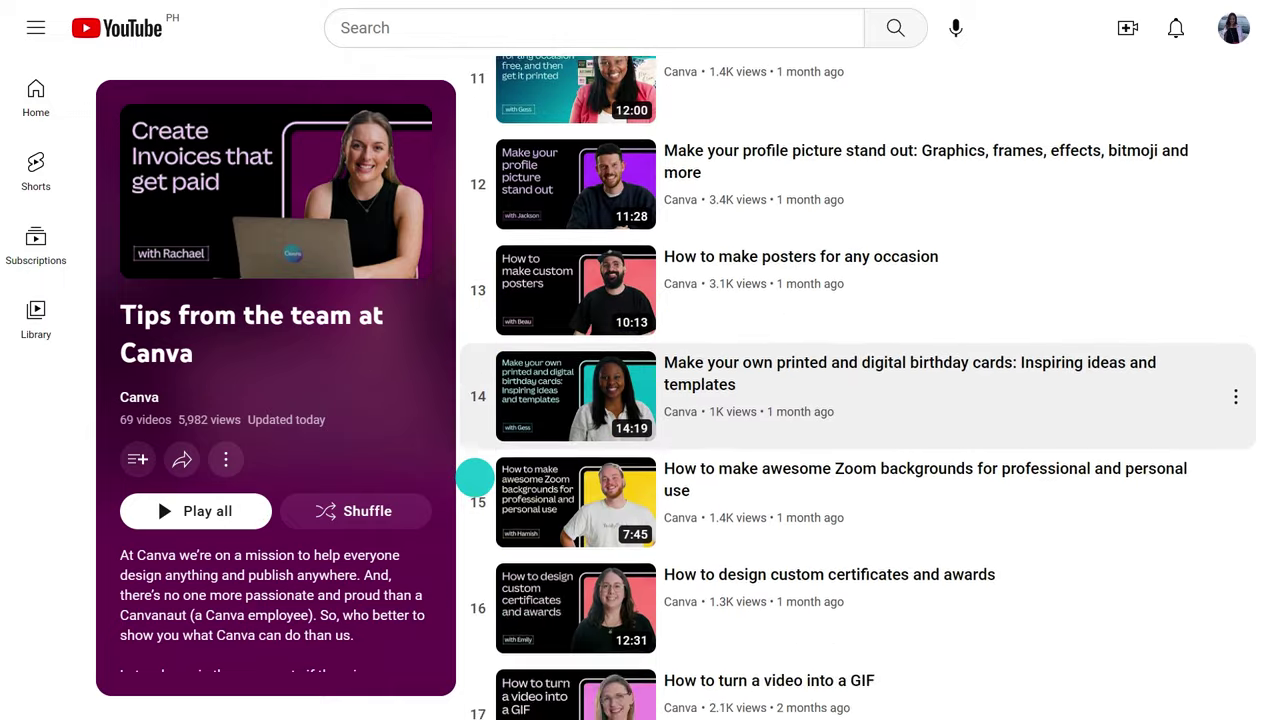
click(544, 586)
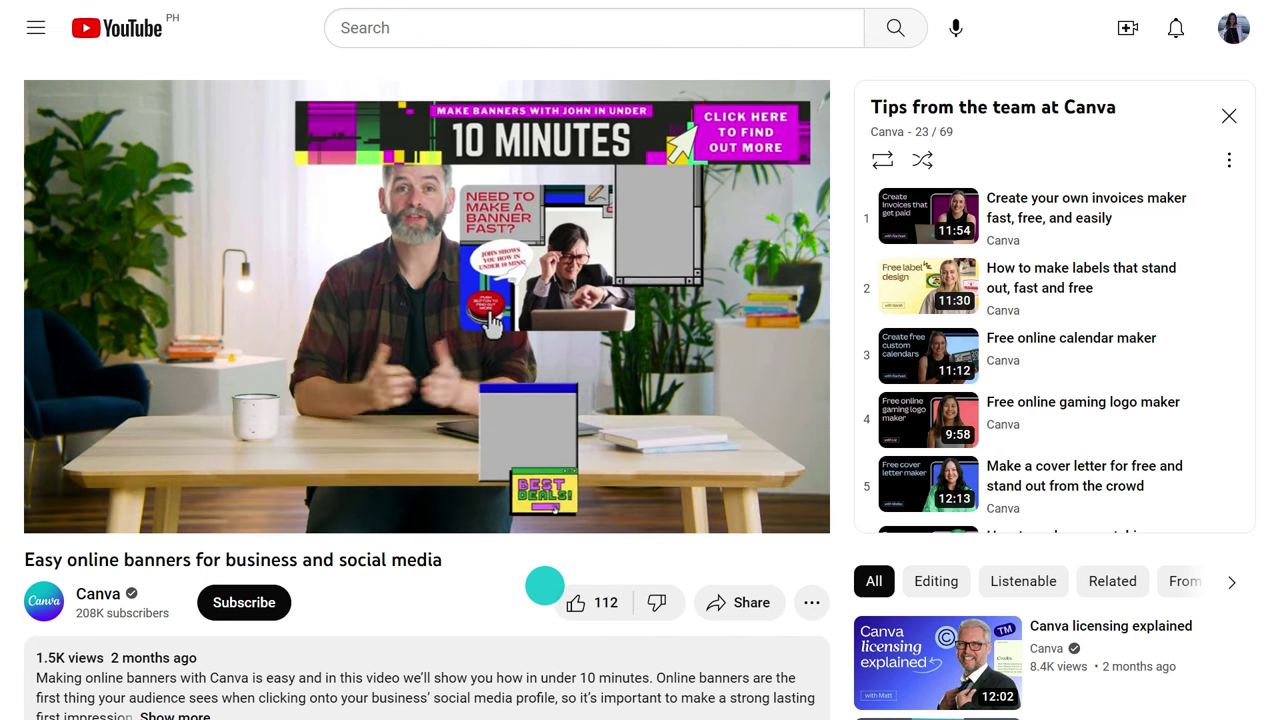
click(245, 601)
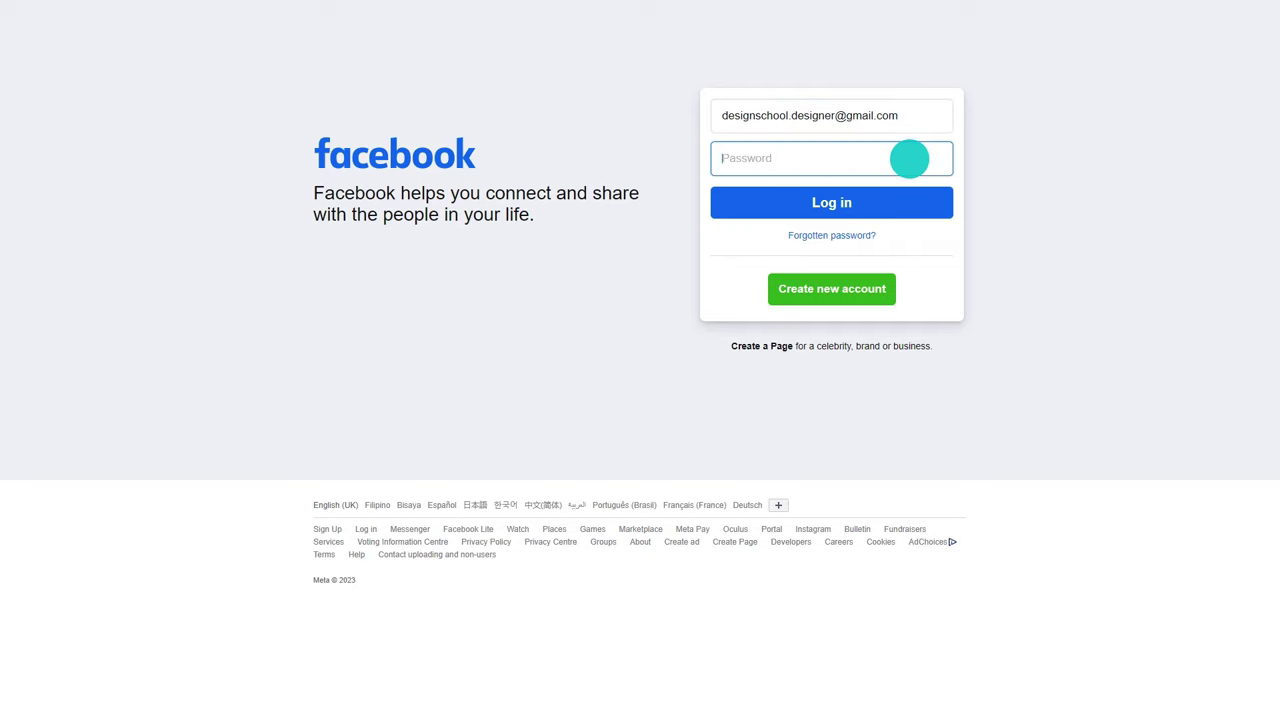
- Log in to Facebook and start a new ad campaign with the Sales objective
click(903, 201)
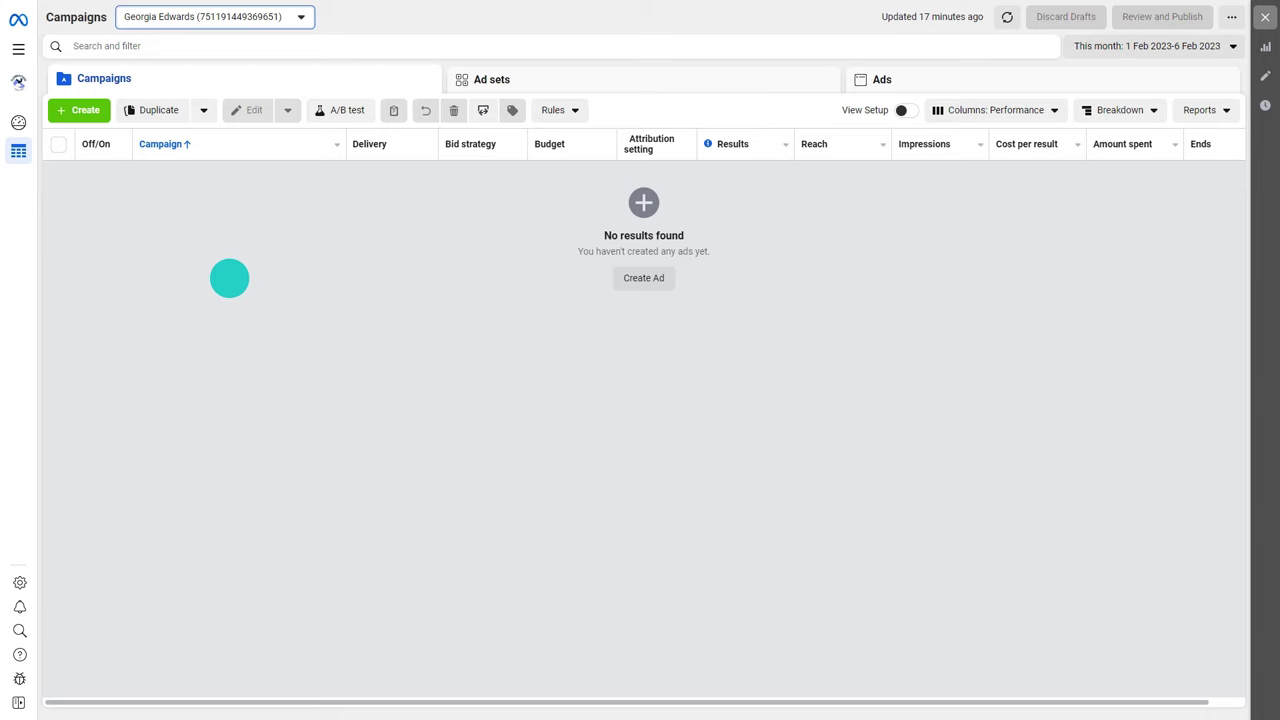
click(84, 110)
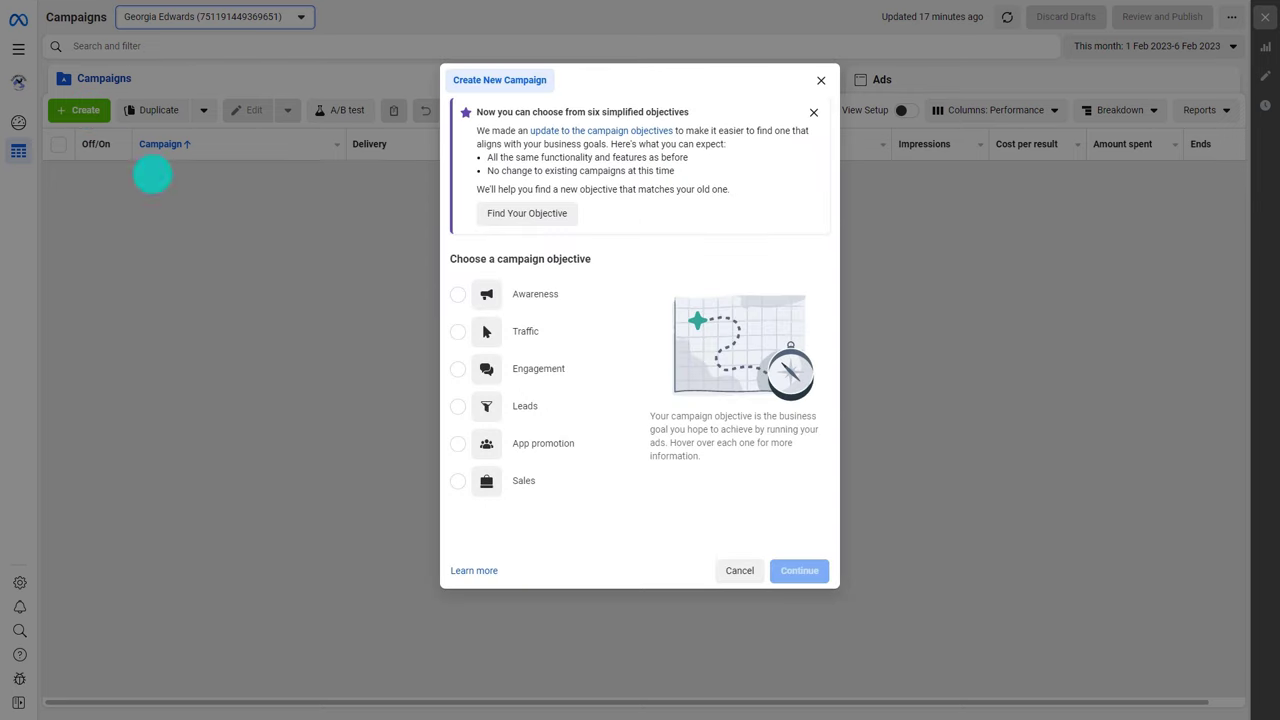
click(462, 478)
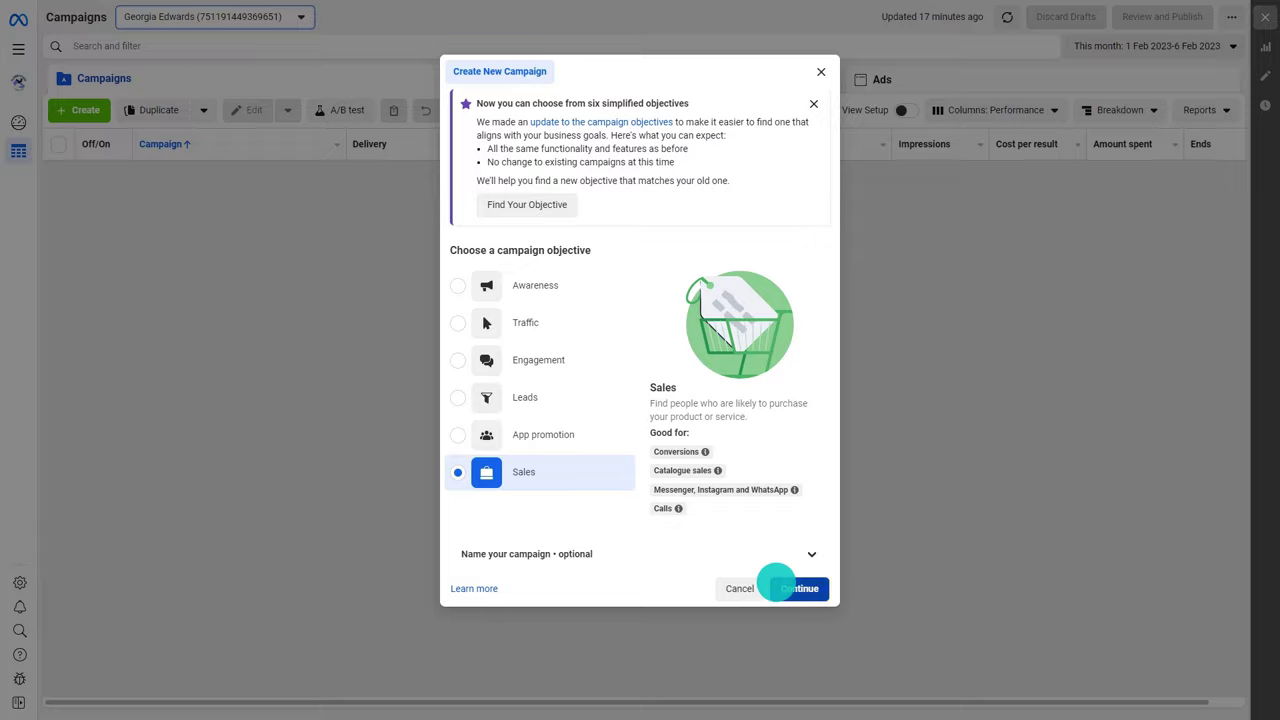
click(776, 586)
text(Cl)
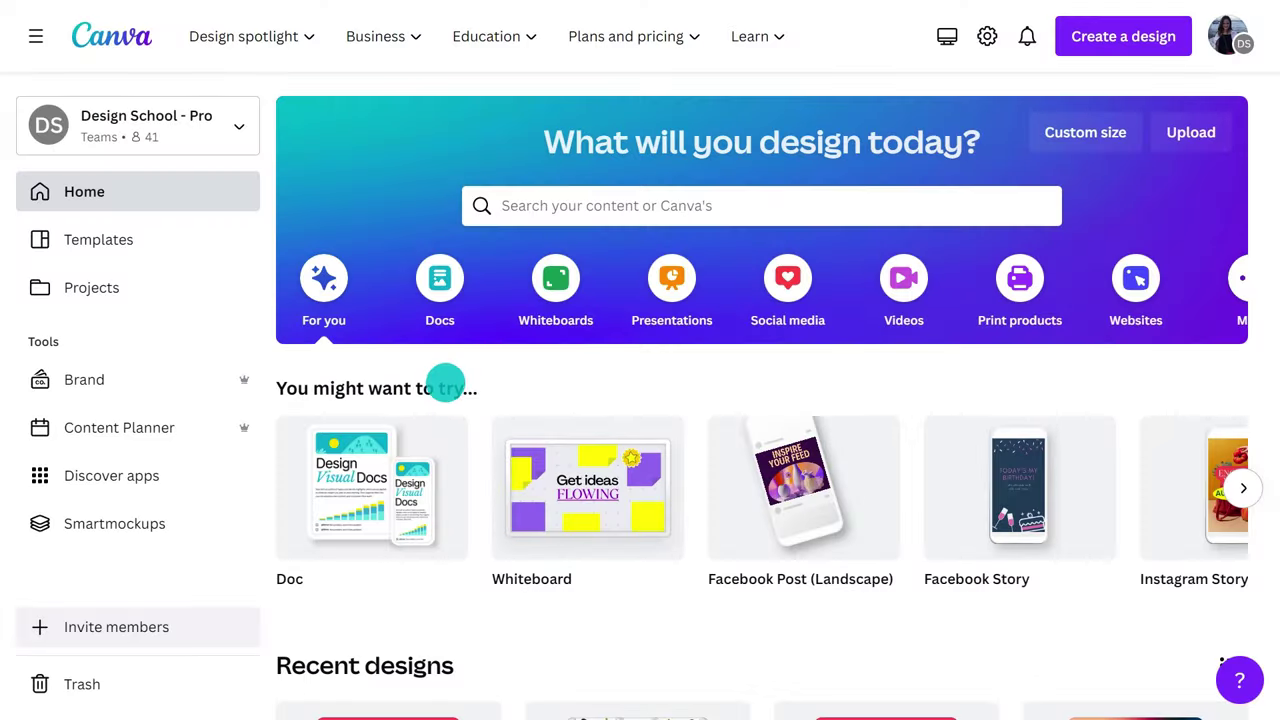
- Switch to Canva, search its templates for "facebook ad" and browse the designs
click(588, 217)
text(facebook)
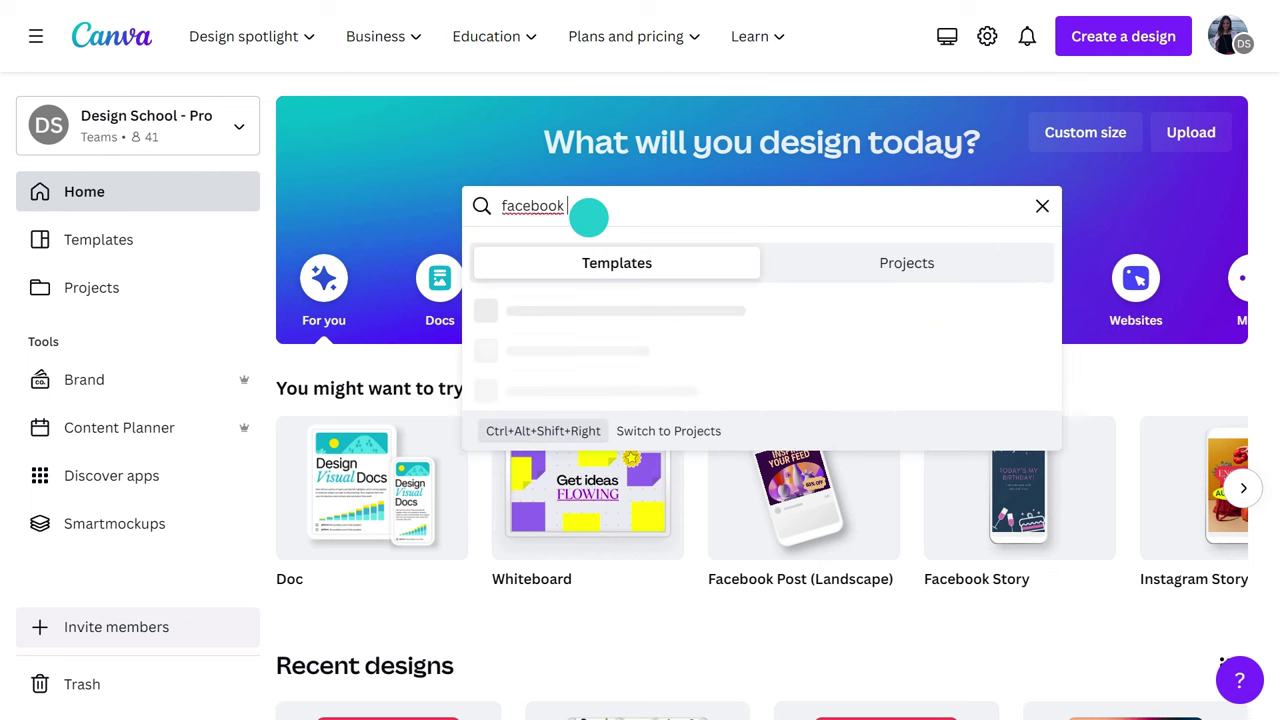
text( ad)
key(Return)
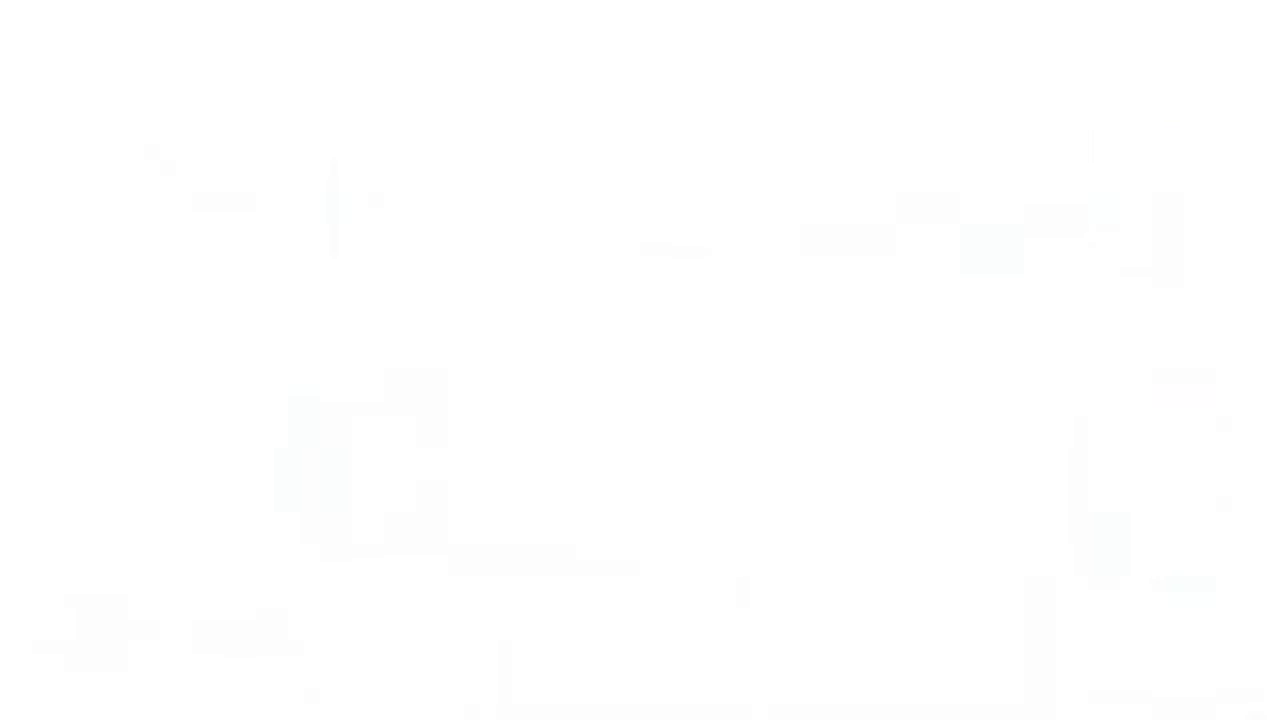
scroll(663, 487, down, 5)
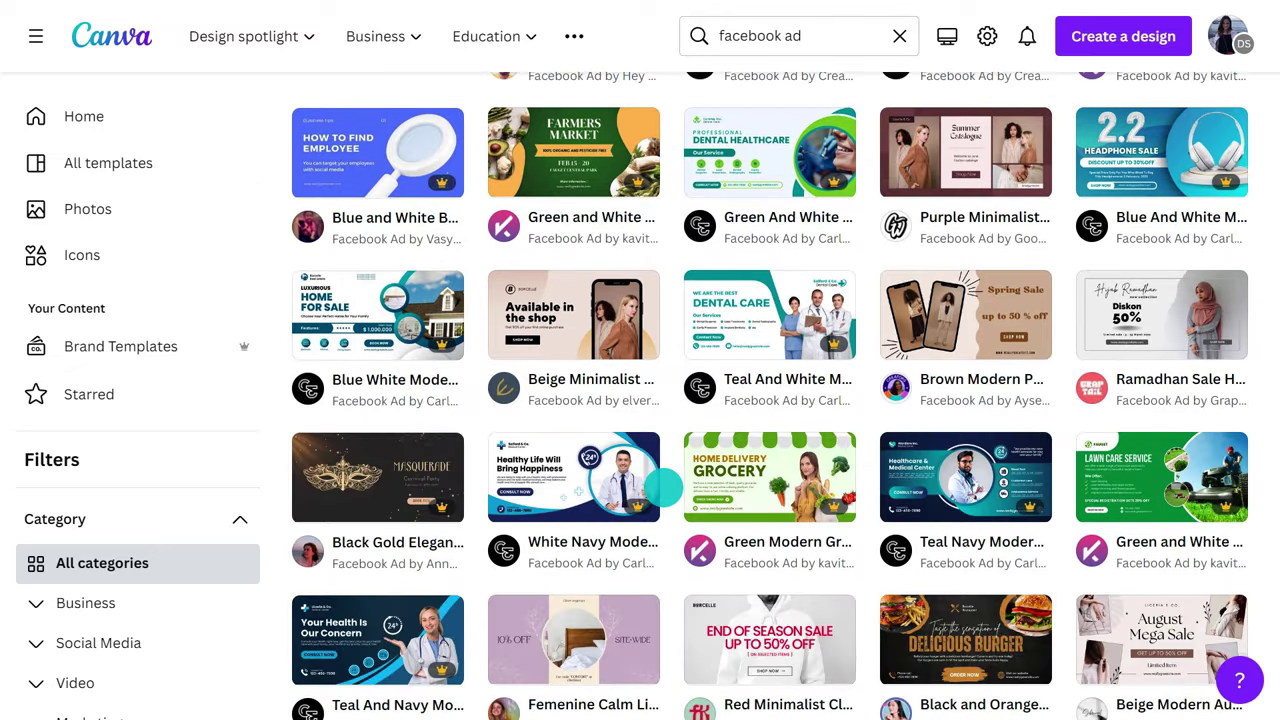
scroll(663, 487, down, 5)
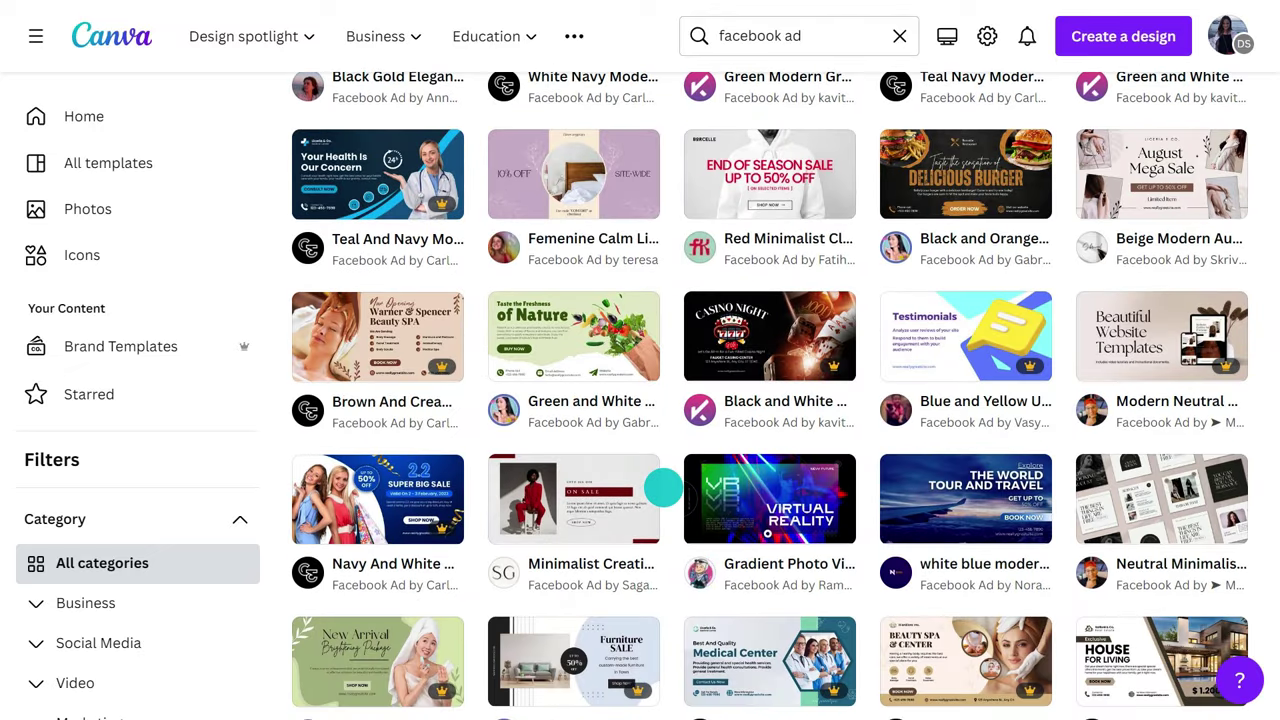
scroll(663, 487, down, 5)
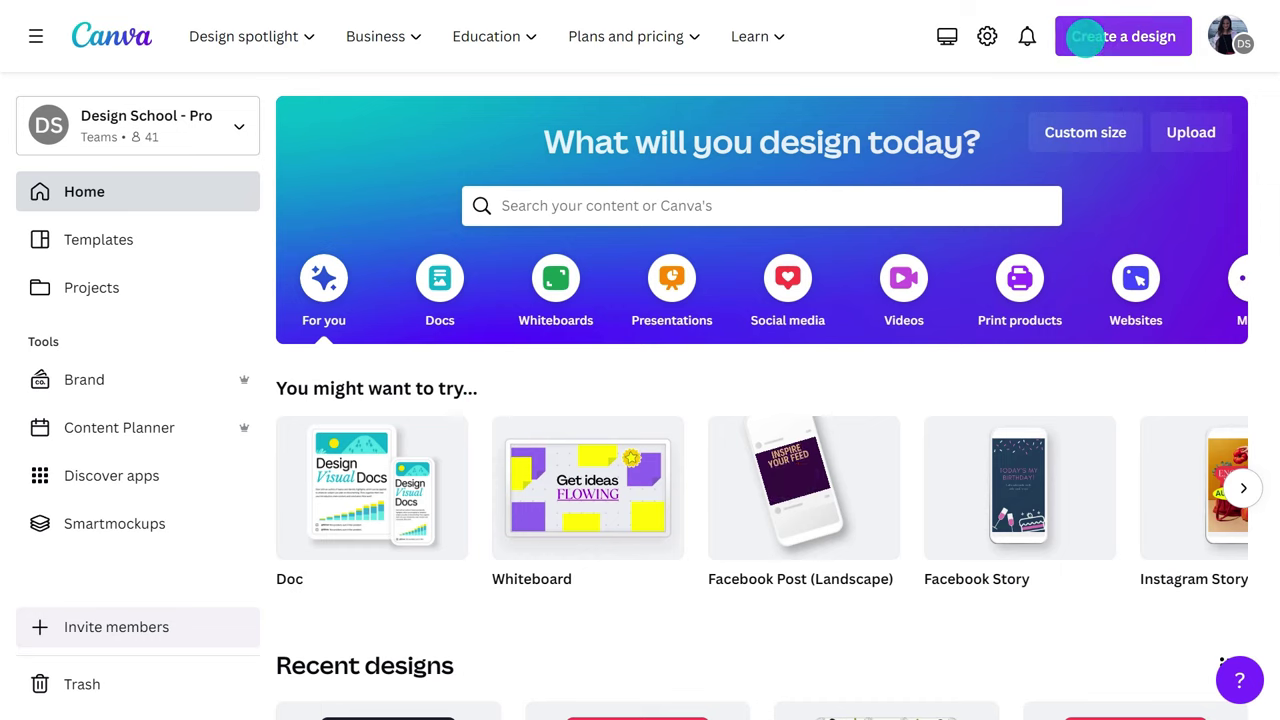
- Create a blank Facebook Feed Ad design and check the available resize options
click(1086, 37)
text(facebook ad)
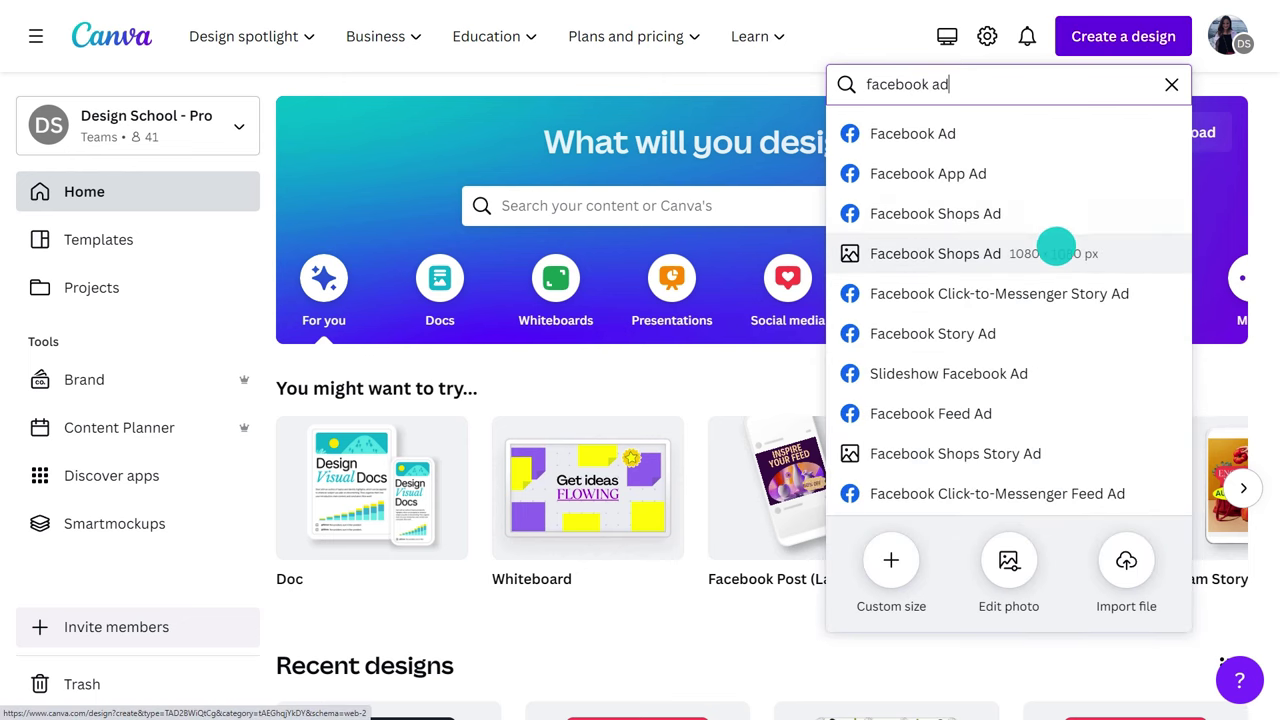
click(1029, 414)
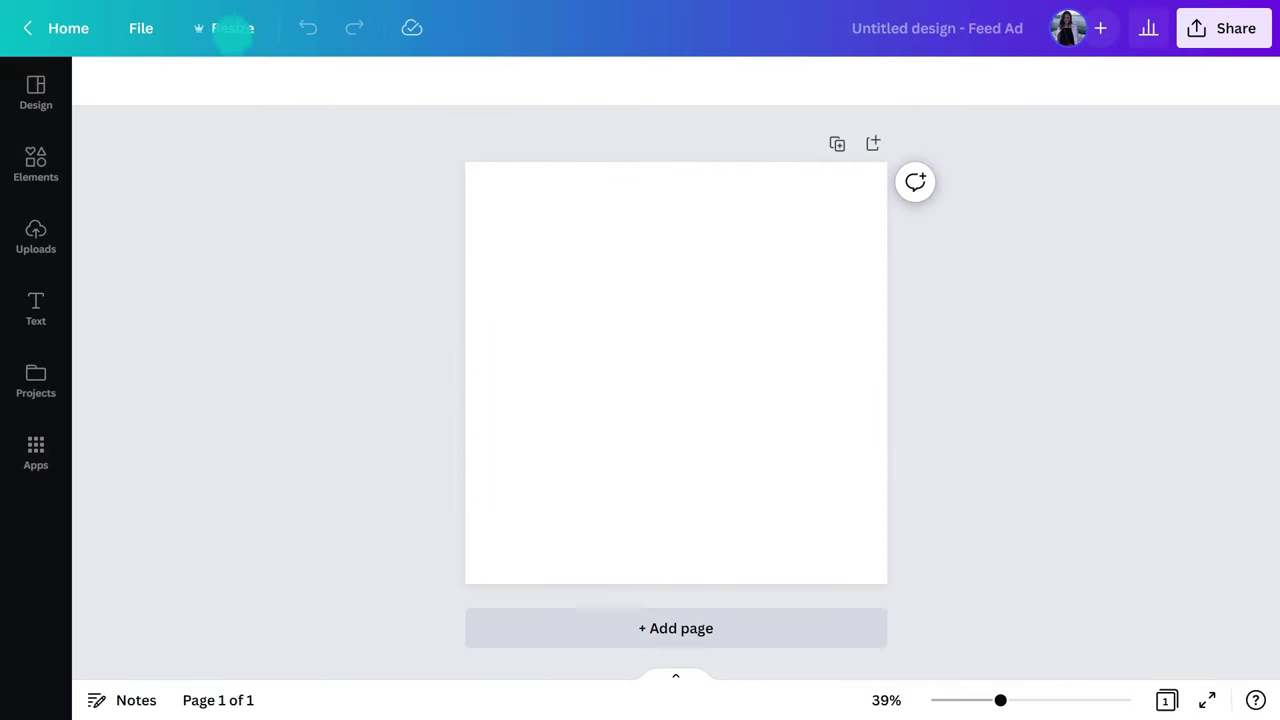
click(232, 28)
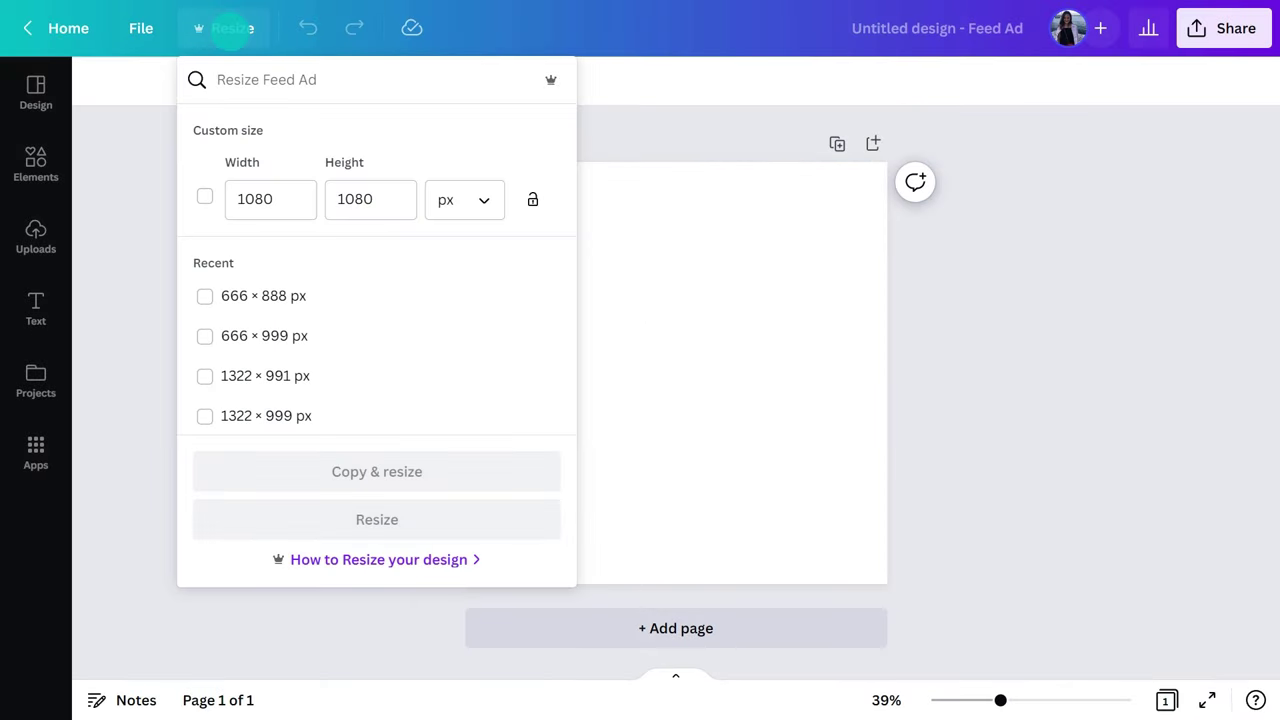
click(150, 158)
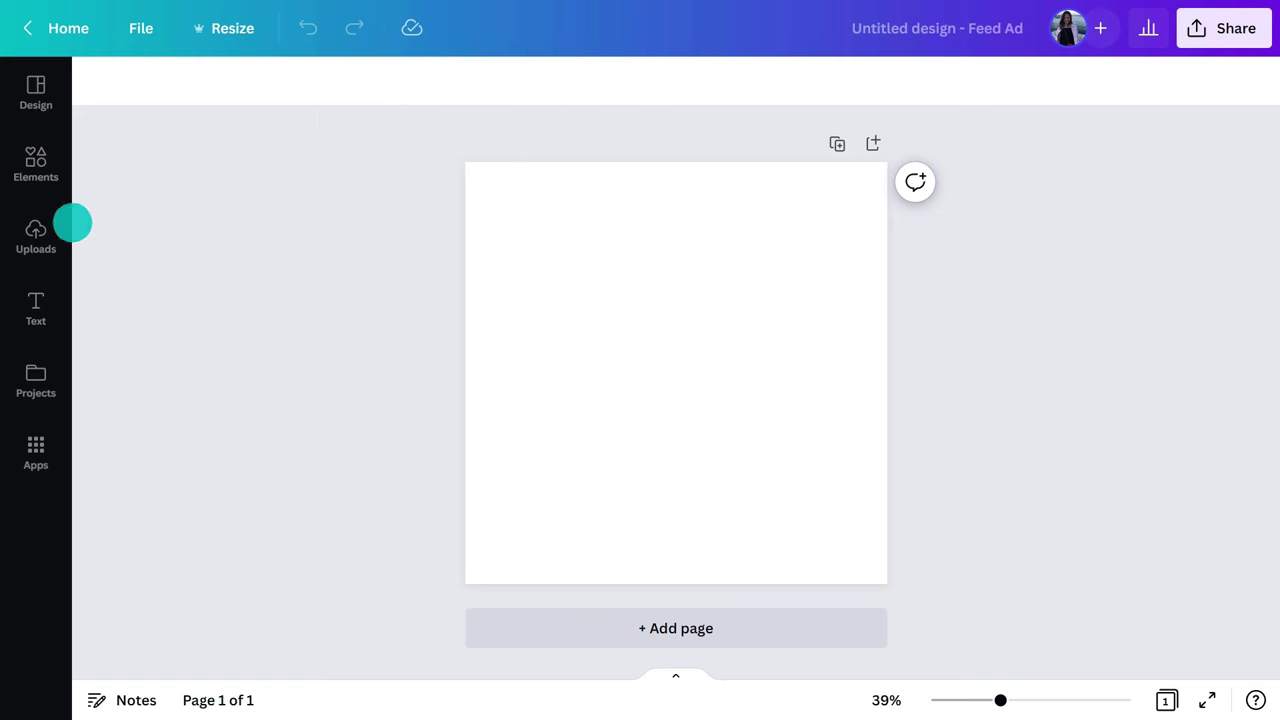
- Upload all the image files from the Clementinie desktop folder
click(45, 234)
click(168, 153)
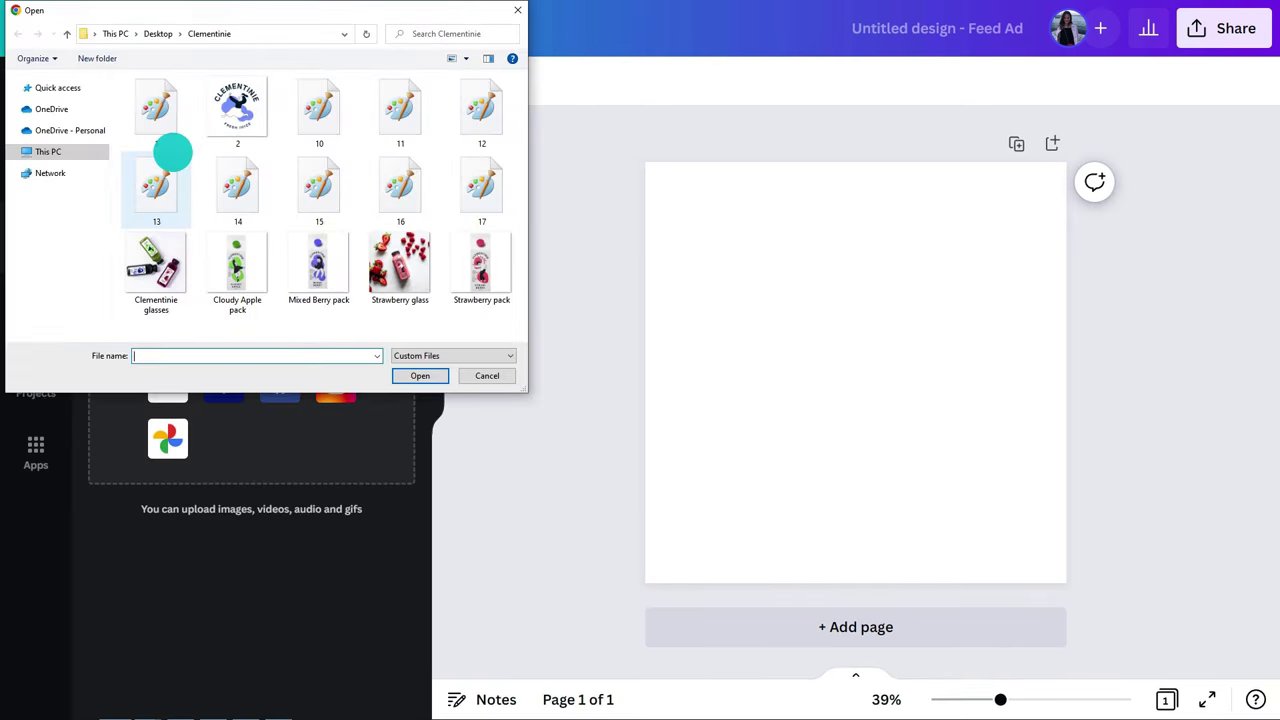
drag(487, 318, 148, 113)
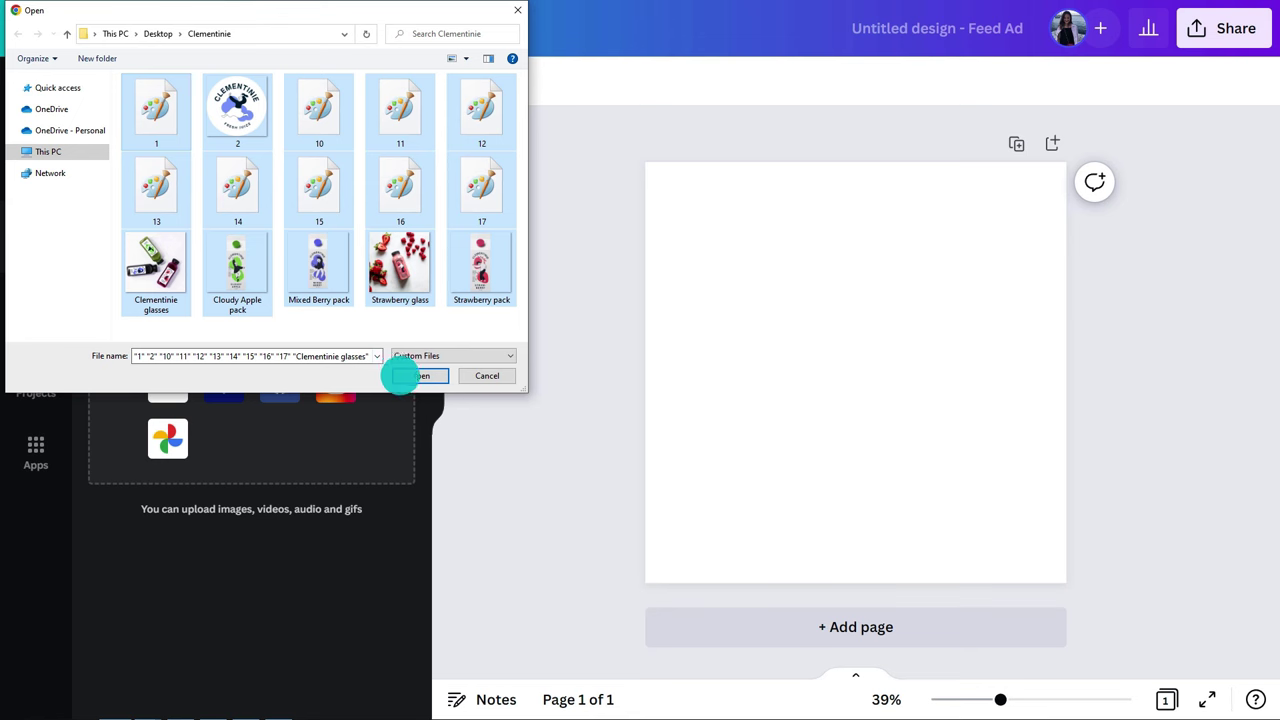
click(400, 376)
- Browse the stock photos and the graphics collections among the available design elements
click(37, 165)
scroll(75, 295, down, 4)
click(382, 320)
scroll(382, 322, down, 10)
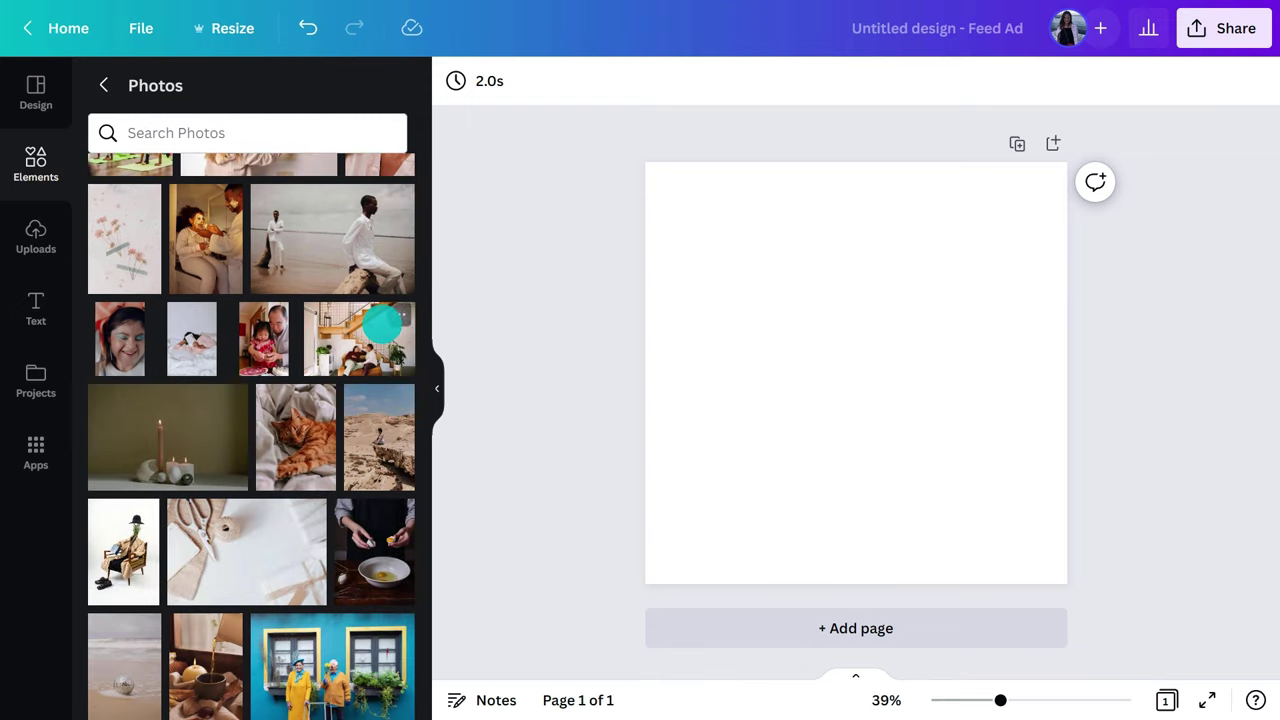
click(106, 89)
click(398, 443)
scroll(406, 440, down, 8)
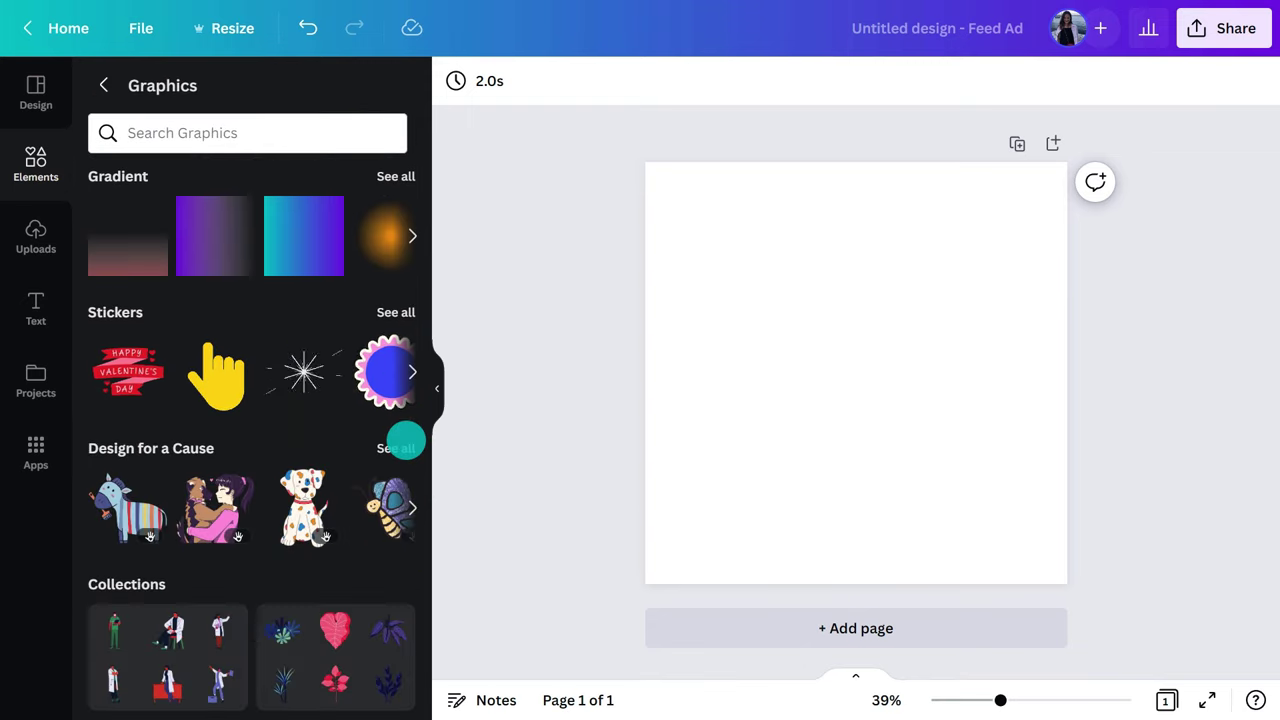
- Place the uploaded strawberry juice carton on the page, tilt and enlarge it, and crop away its empty sides
click(35, 240)
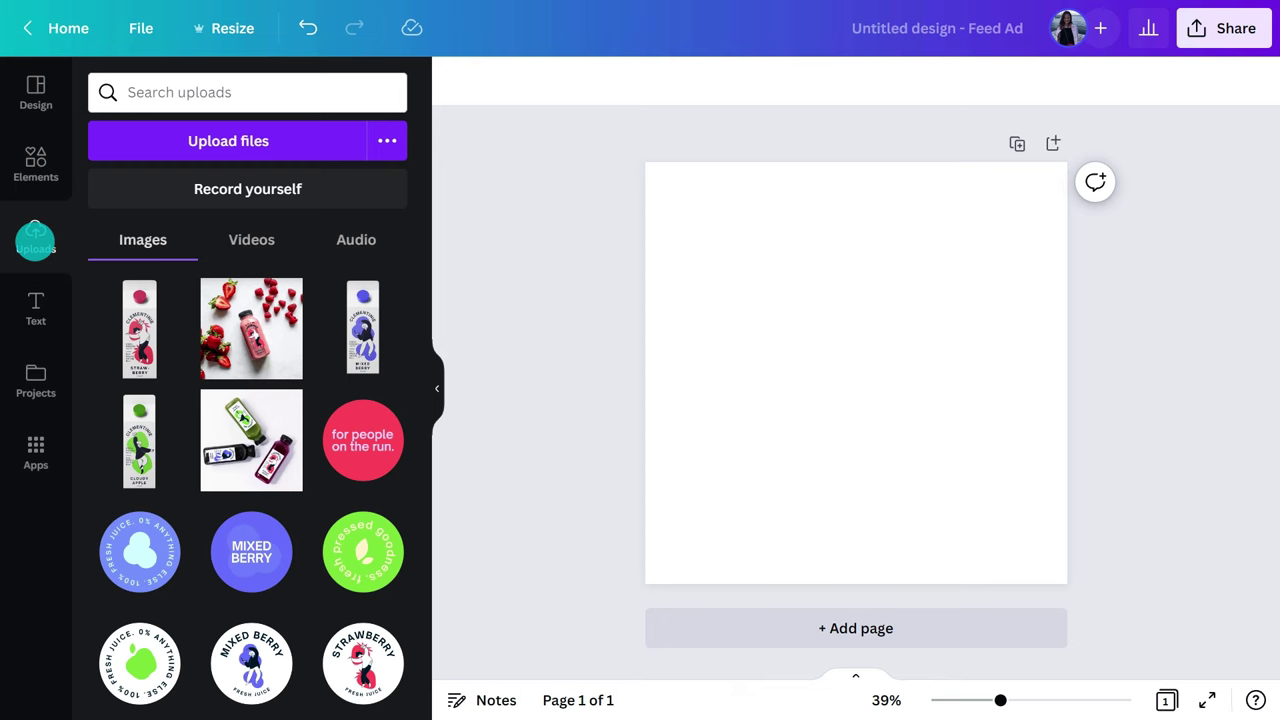
drag(150, 338, 786, 339)
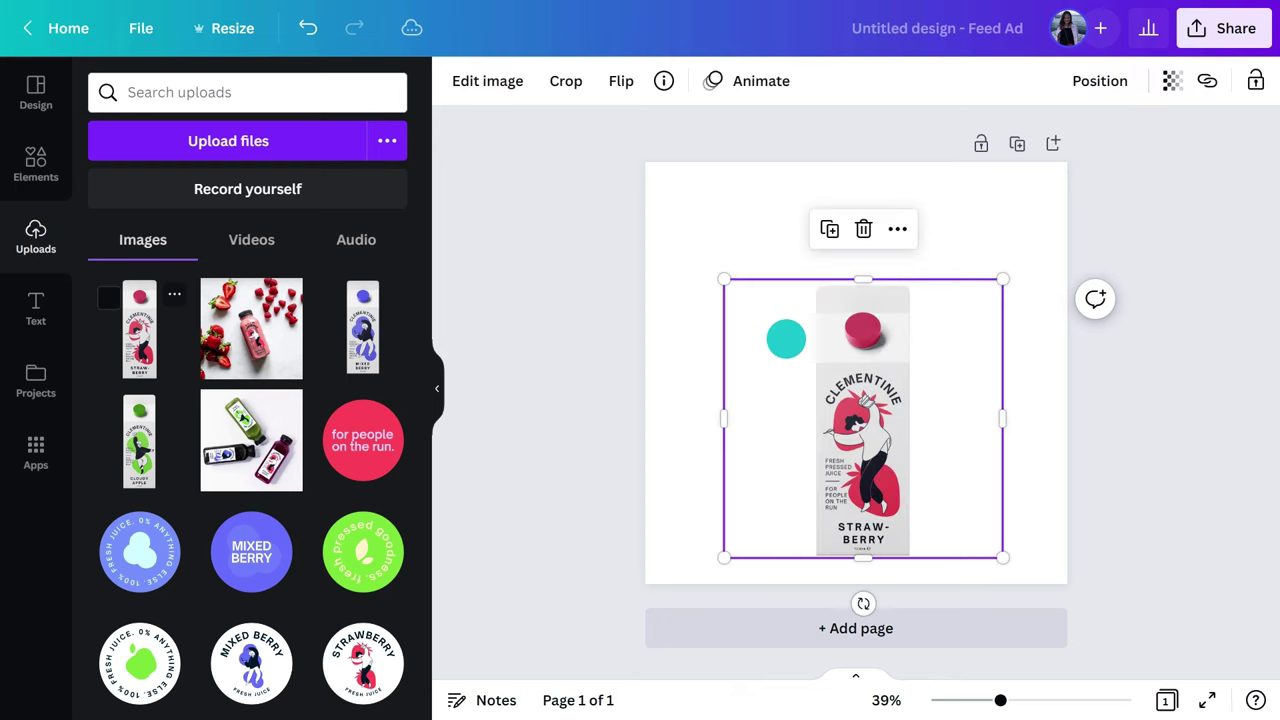
drag(863, 600, 831, 605)
drag(1028, 301, 1057, 229)
drag(684, 340, 781, 358)
drag(1028, 401, 920, 411)
- Add the round uploaded Clementinie logo to the upper-left corner of the ad and scale it to fit there
scroll(363, 472, down, 1)
drag(363, 660, 686, 266)
drag(632, 220, 700, 214)
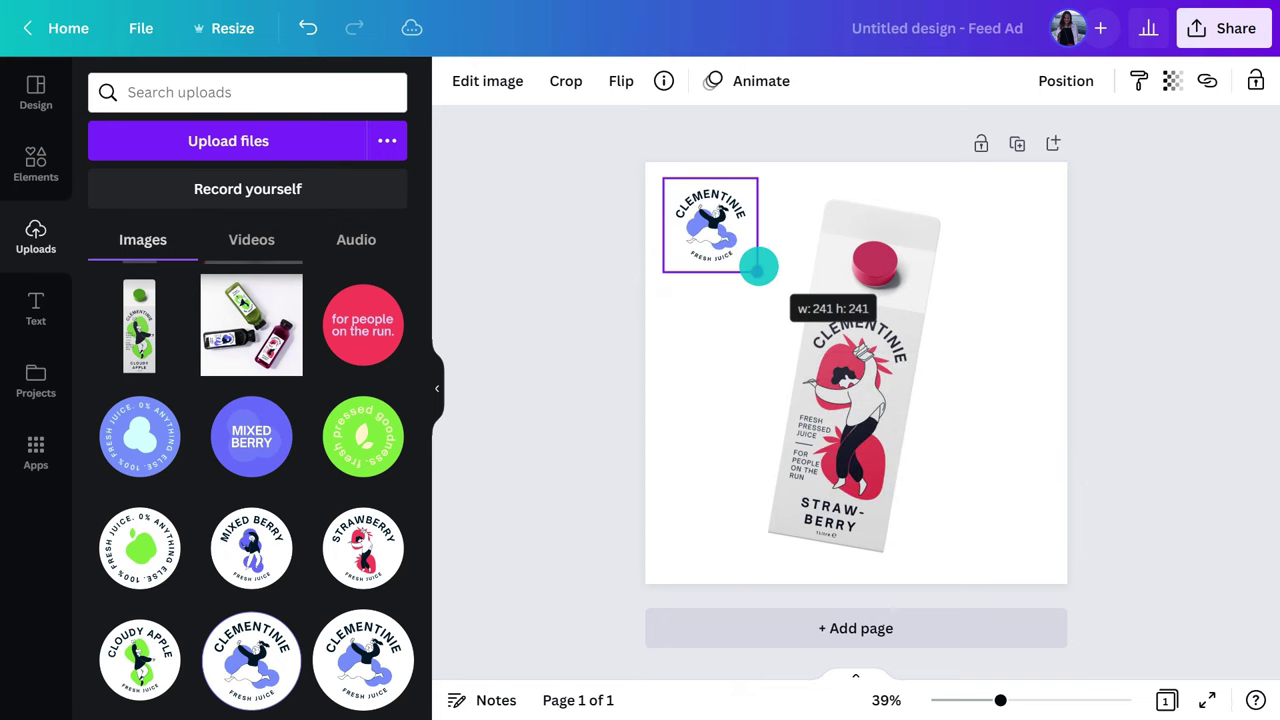
drag(758, 267, 768, 273)
- Change the page background from white to a bright strawberry red using a custom colour
click(438, 386)
click(518, 363)
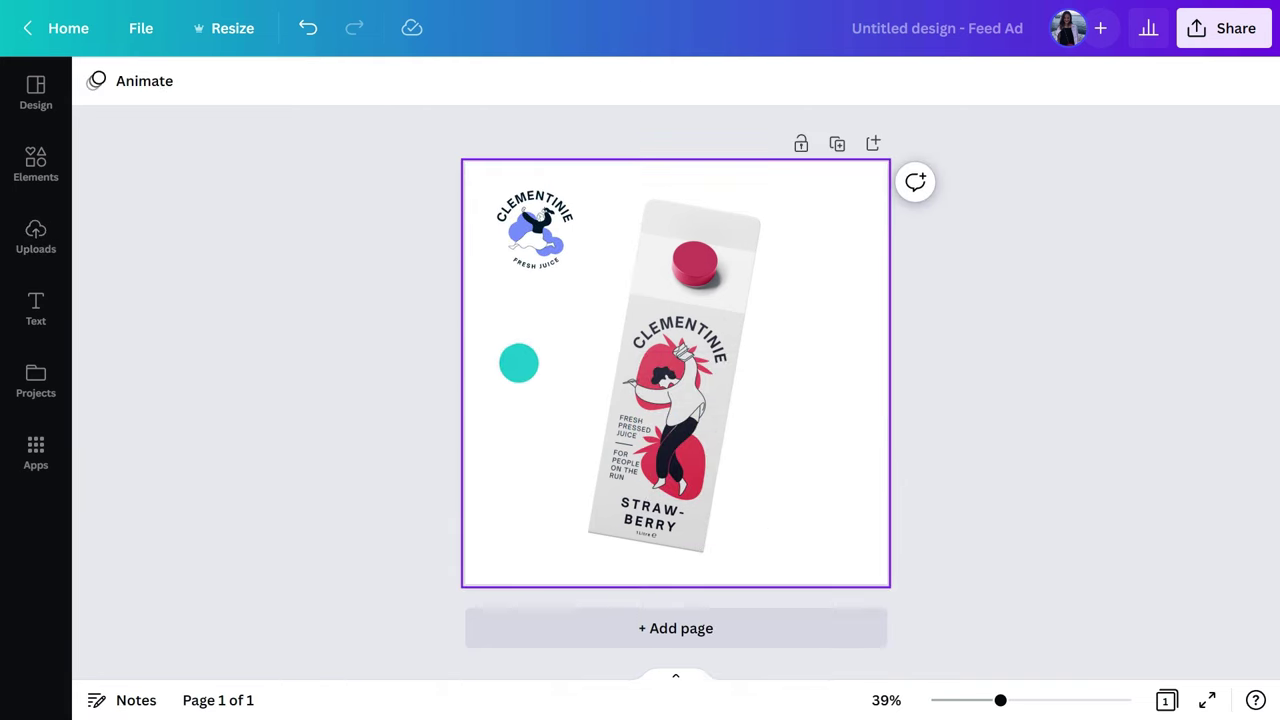
click(97, 83)
click(117, 178)
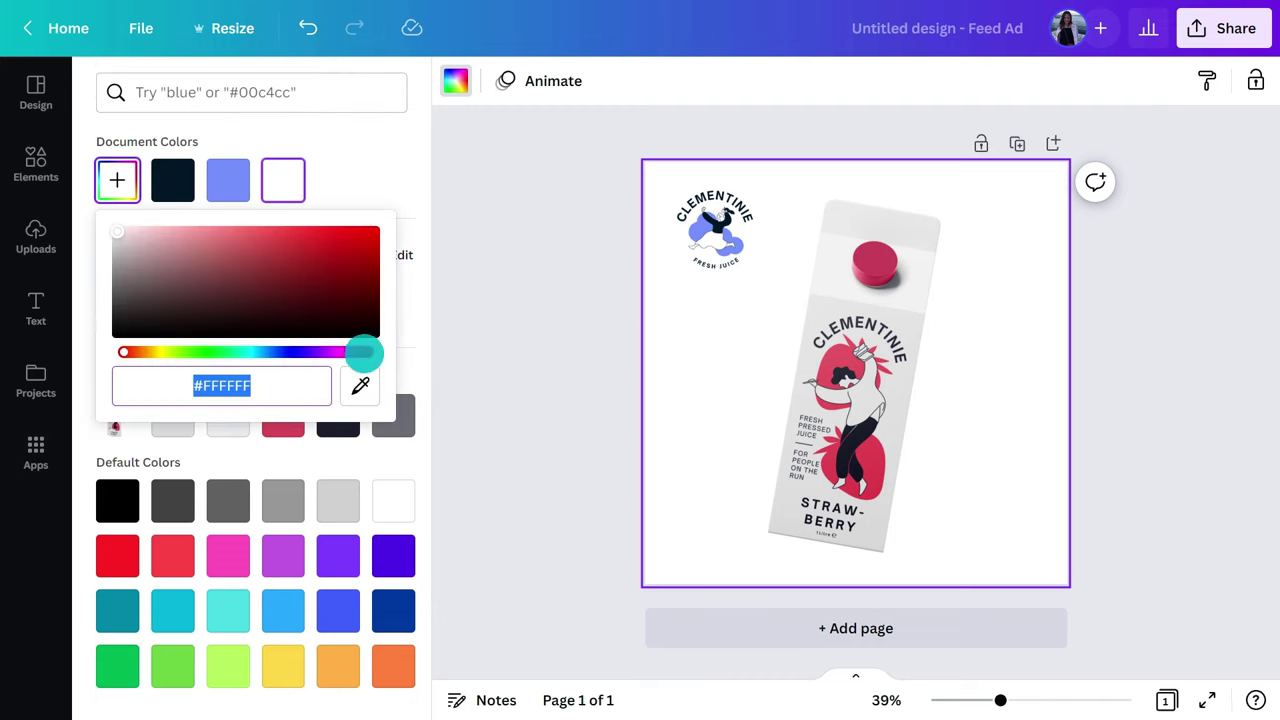
text(#F7576B)
click(462, 317)
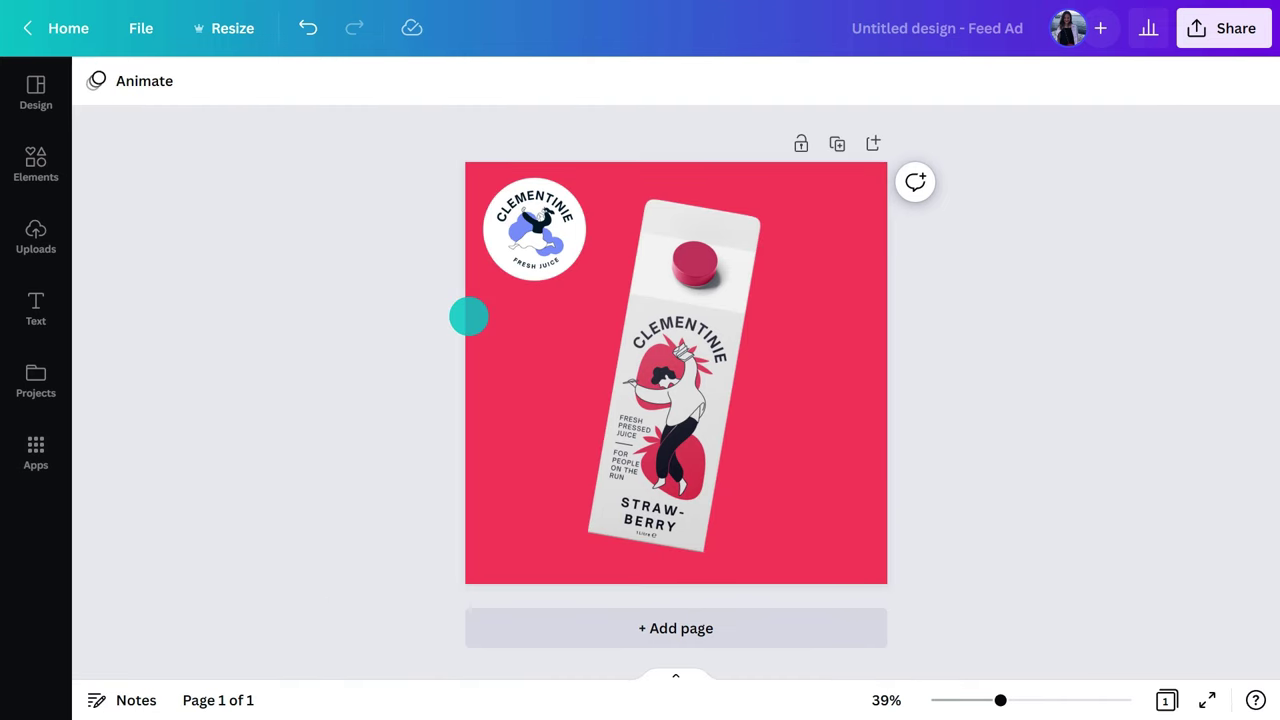
- Add the text "Shop now. Online or via local stockists near you." to the ad at font size 24.3
key(t)
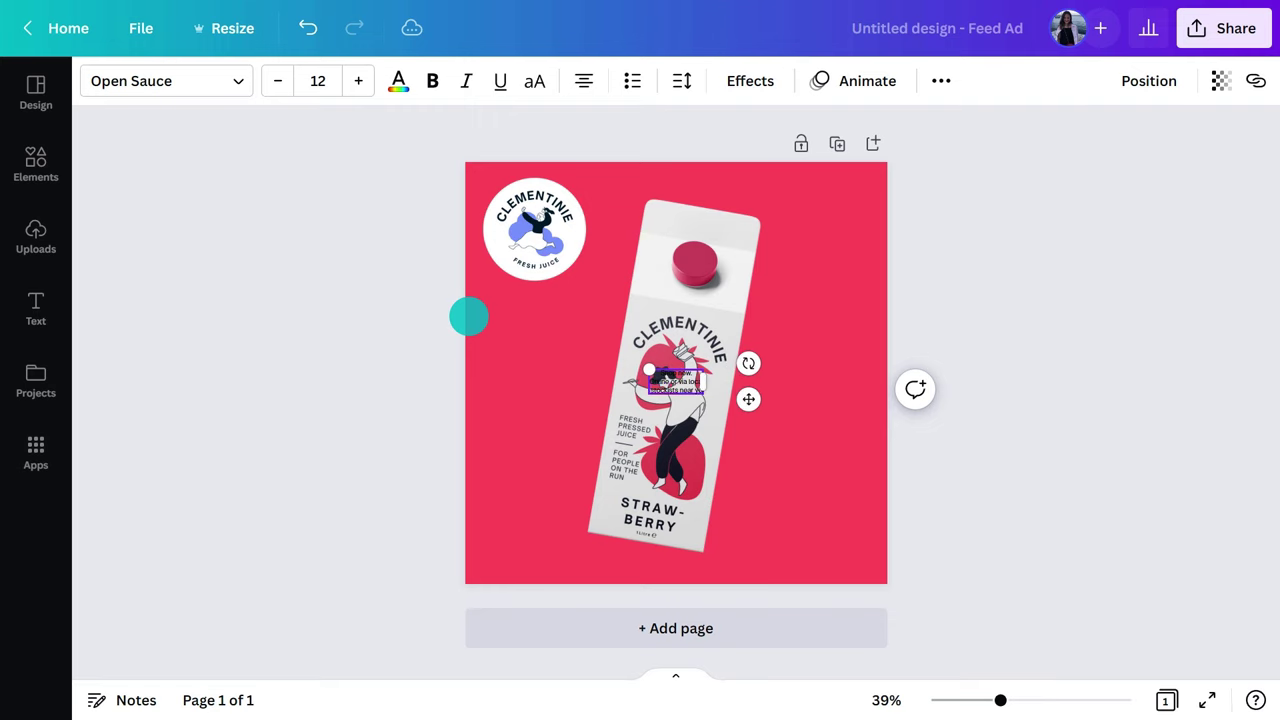
click(318, 80)
text(24.3)
key(Return)
- Make the "Shop now" text white and bold, and move it to the ad's lower-right corner
click(398, 80)
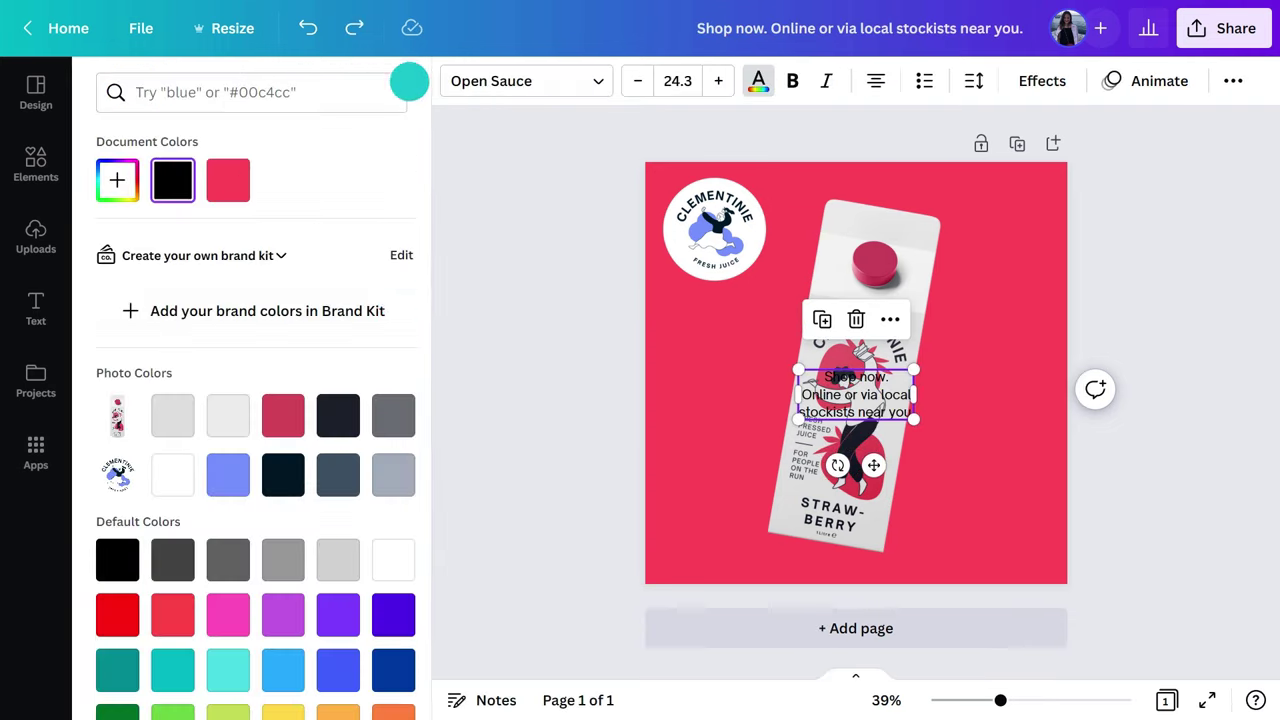
click(388, 558)
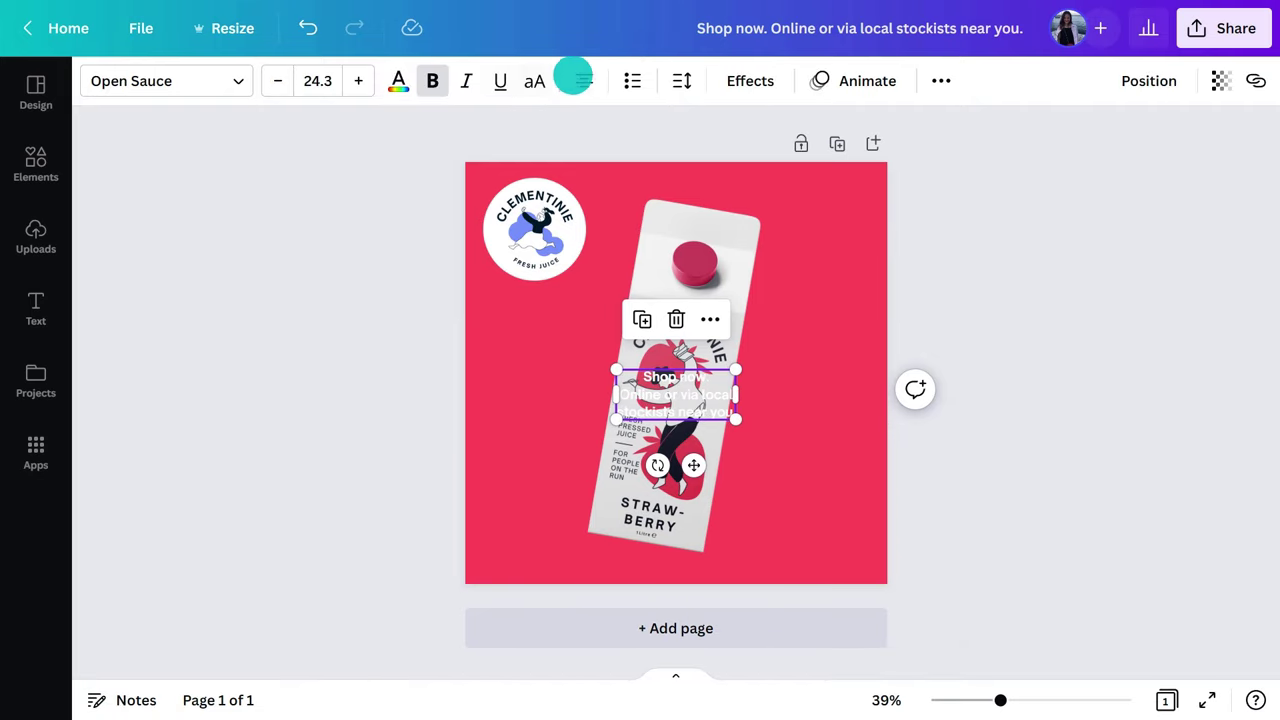
drag(697, 463, 826, 574)
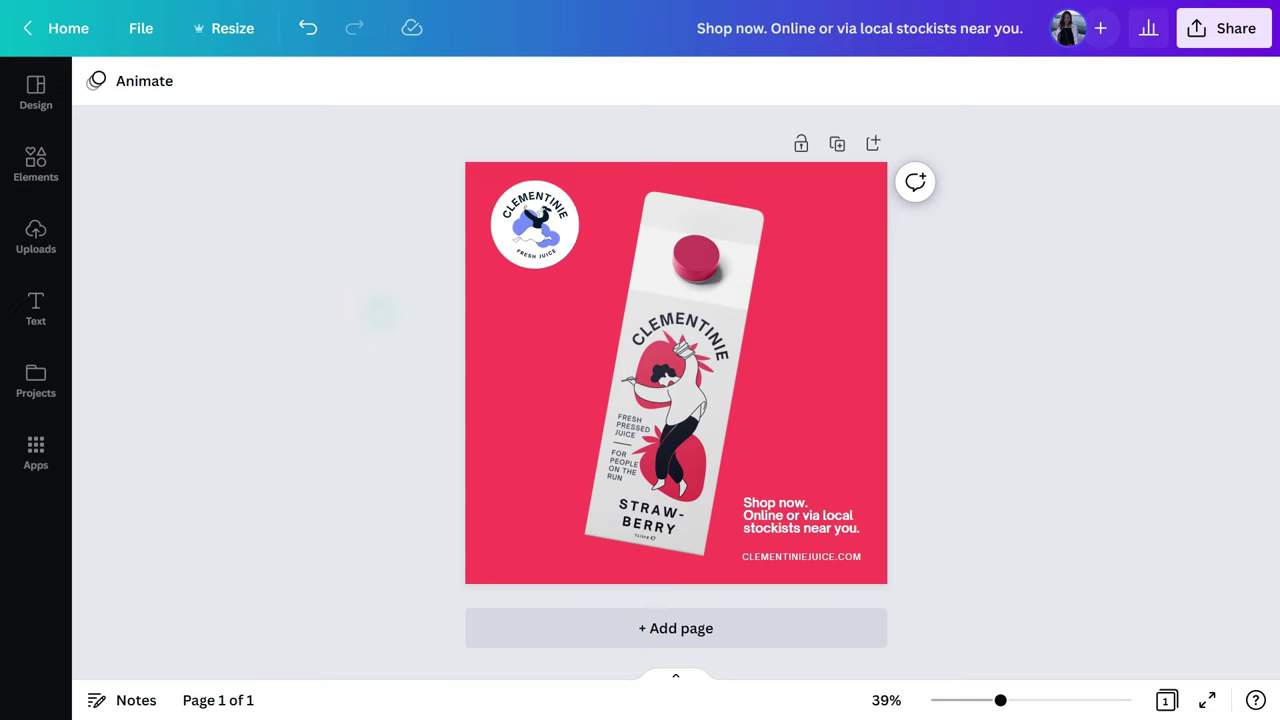
- Search the graphics elements for "strawberry" and apply one filter to the results
click(36, 162)
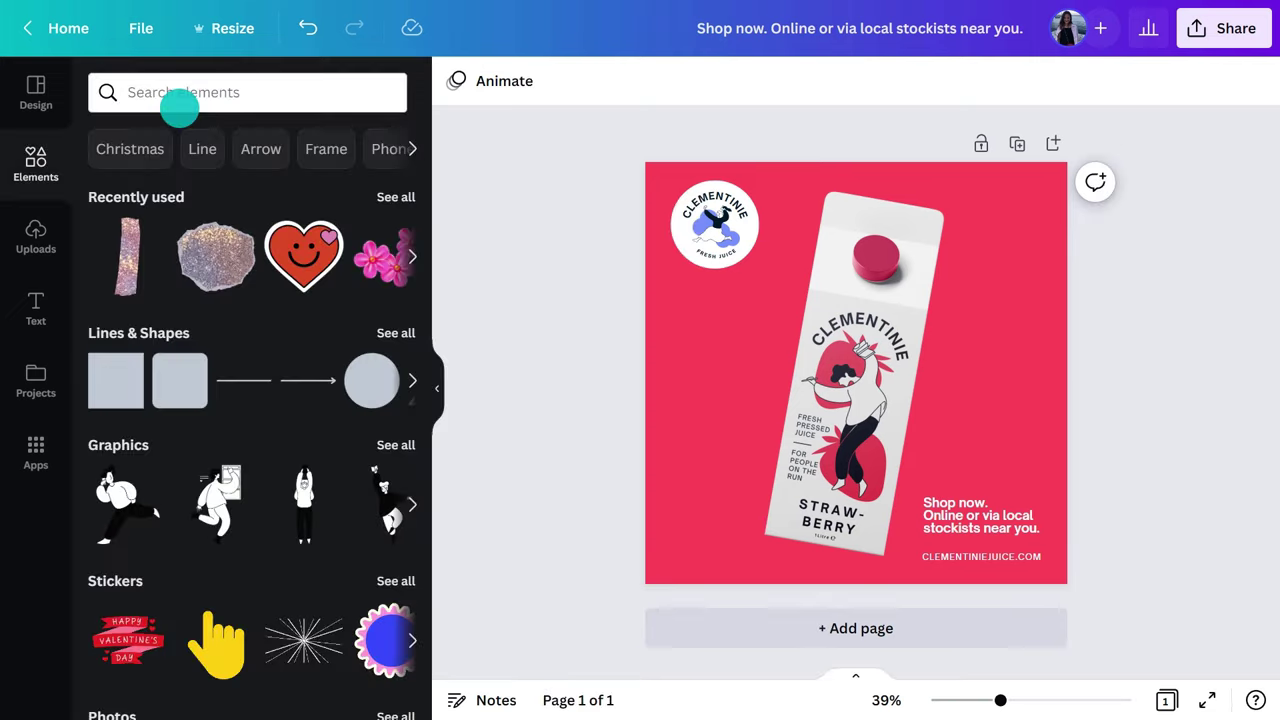
click(179, 105)
text(strawberry)
key(Return)
click(162, 137)
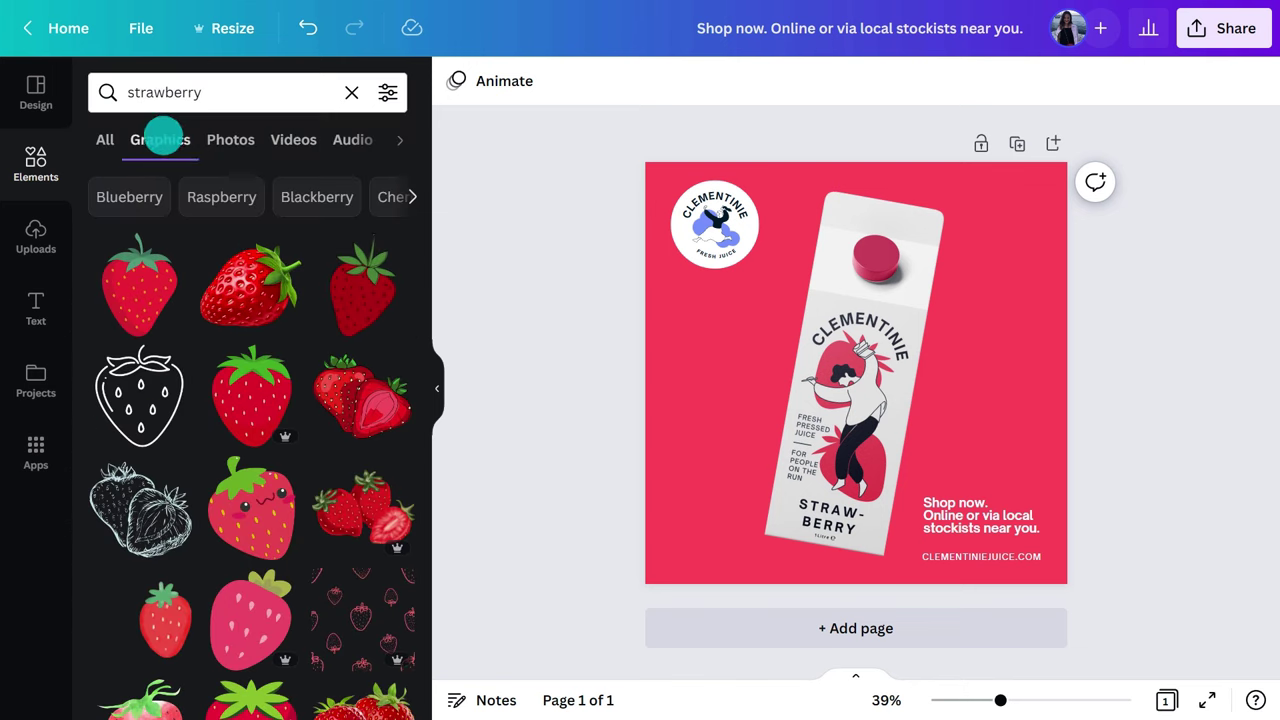
click(387, 93)
click(124, 440)
click(177, 545)
- Add the solid strawberry silhouette graphic to the ad, beside the juice carton and below the logo
scroll(179, 543, down, 5)
scroll(179, 543, down, 10)
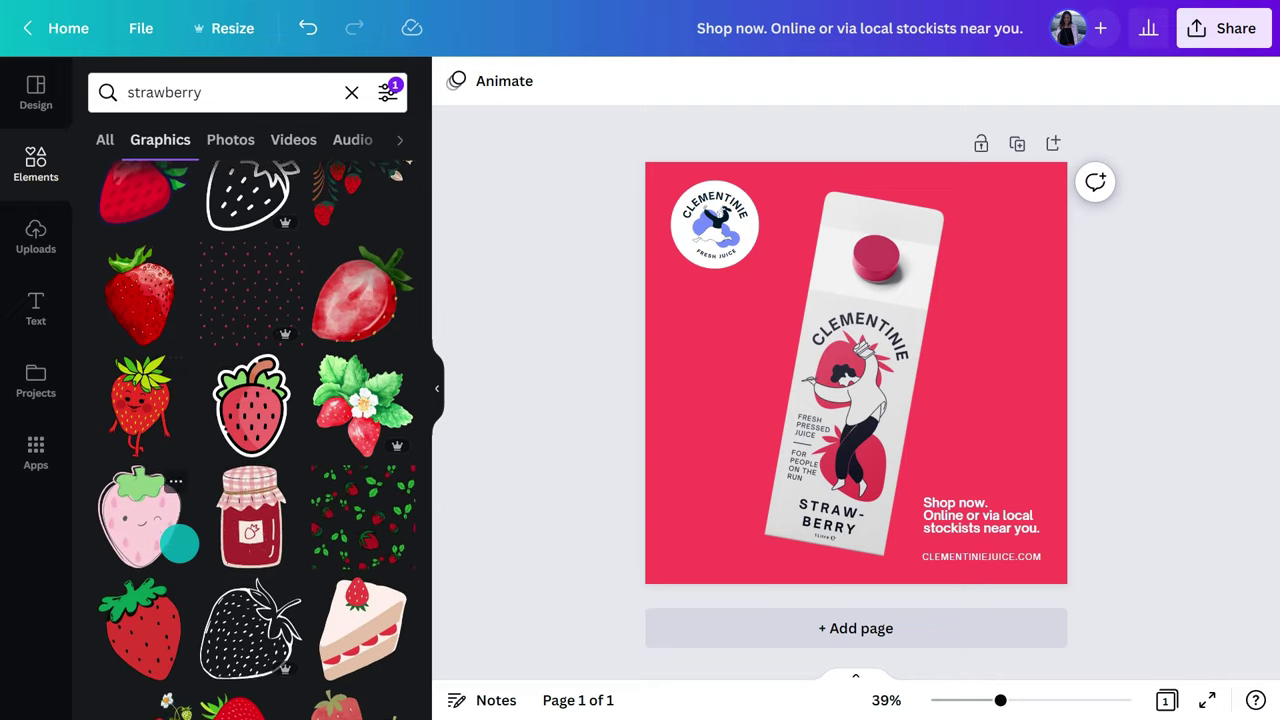
scroll(179, 543, down, 10)
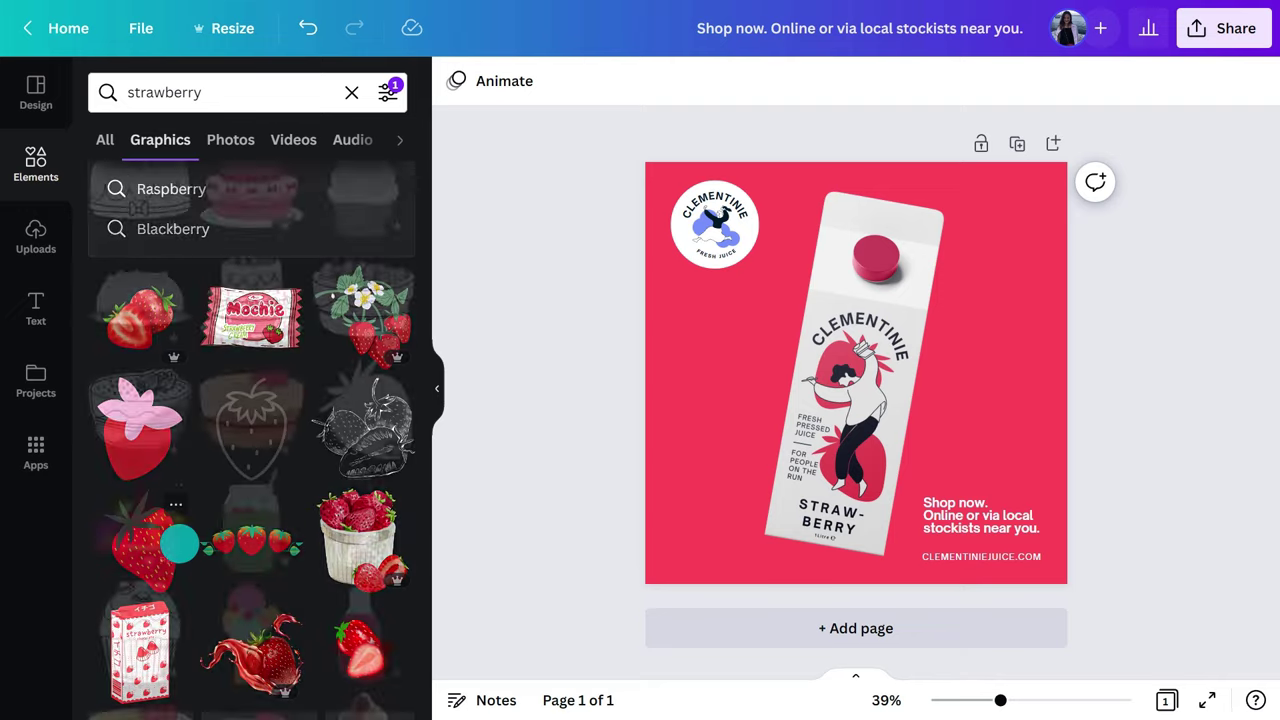
scroll(179, 543, down, 5)
drag(346, 425, 700, 354)
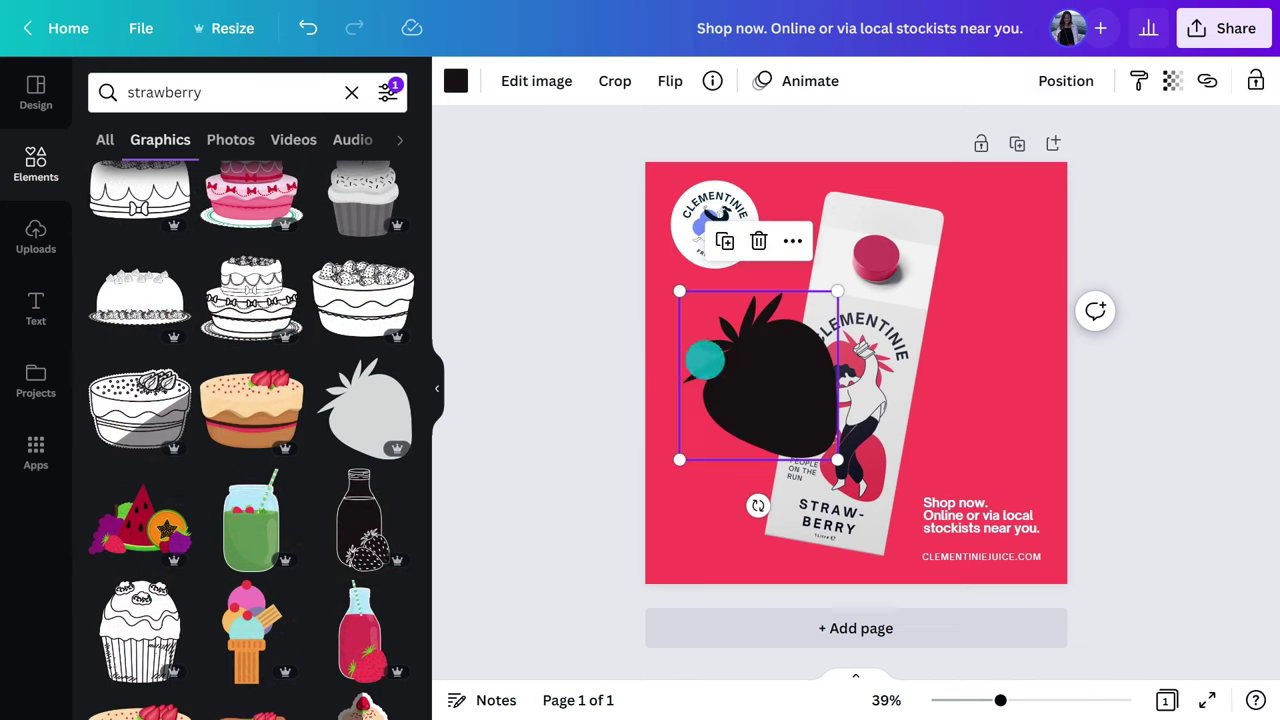
click(437, 388)
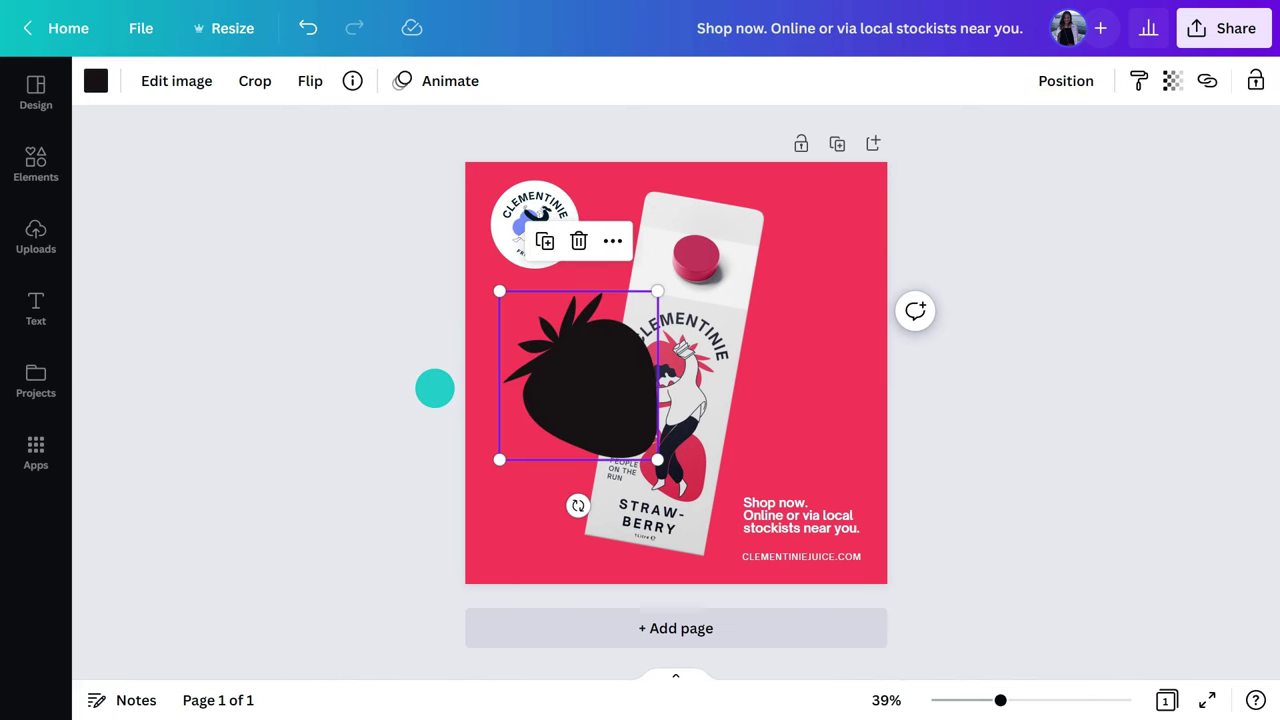
- Recolour the black strawberry silhouette to pale pink #FFDFFD
click(95, 81)
click(116, 175)
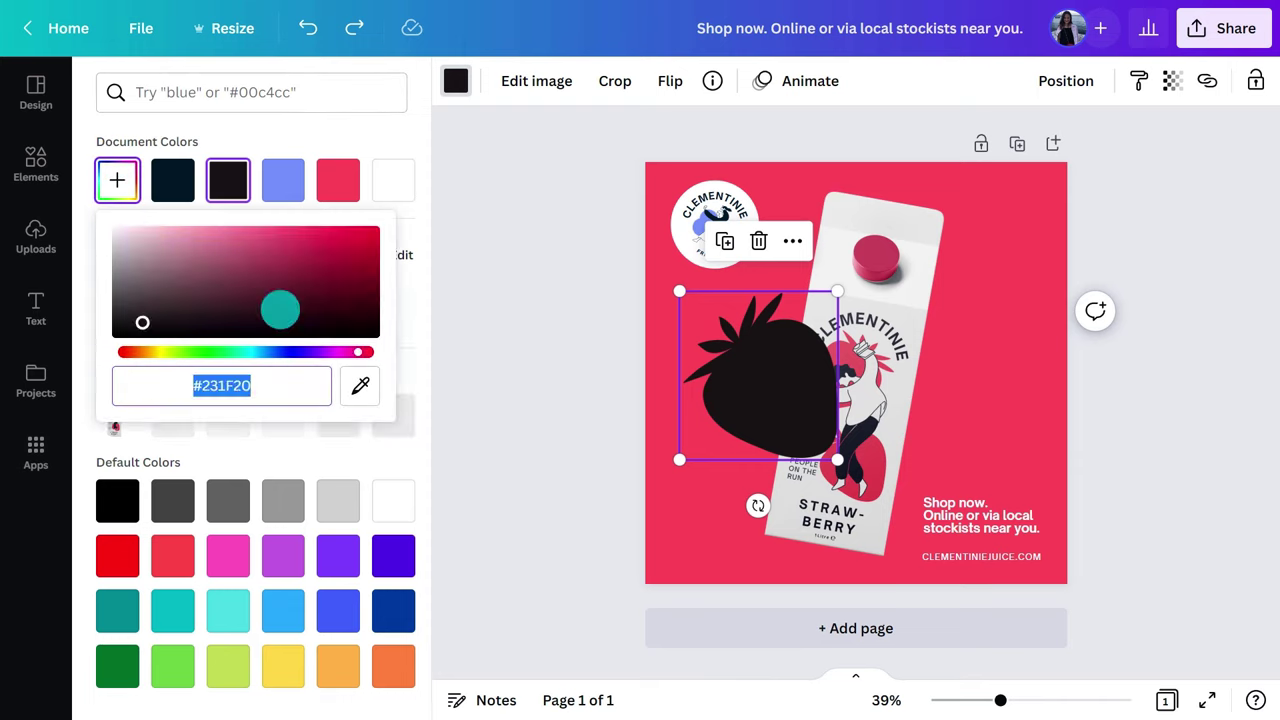
text(#FFDFFD)
key(Escape)
- Duplicate the pink strawberry four times and send all five strawberries behind the juice carton
click(545, 241)
click(551, 247)
click(557, 253)
click(563, 259)
drag(432, 313, 567, 406)
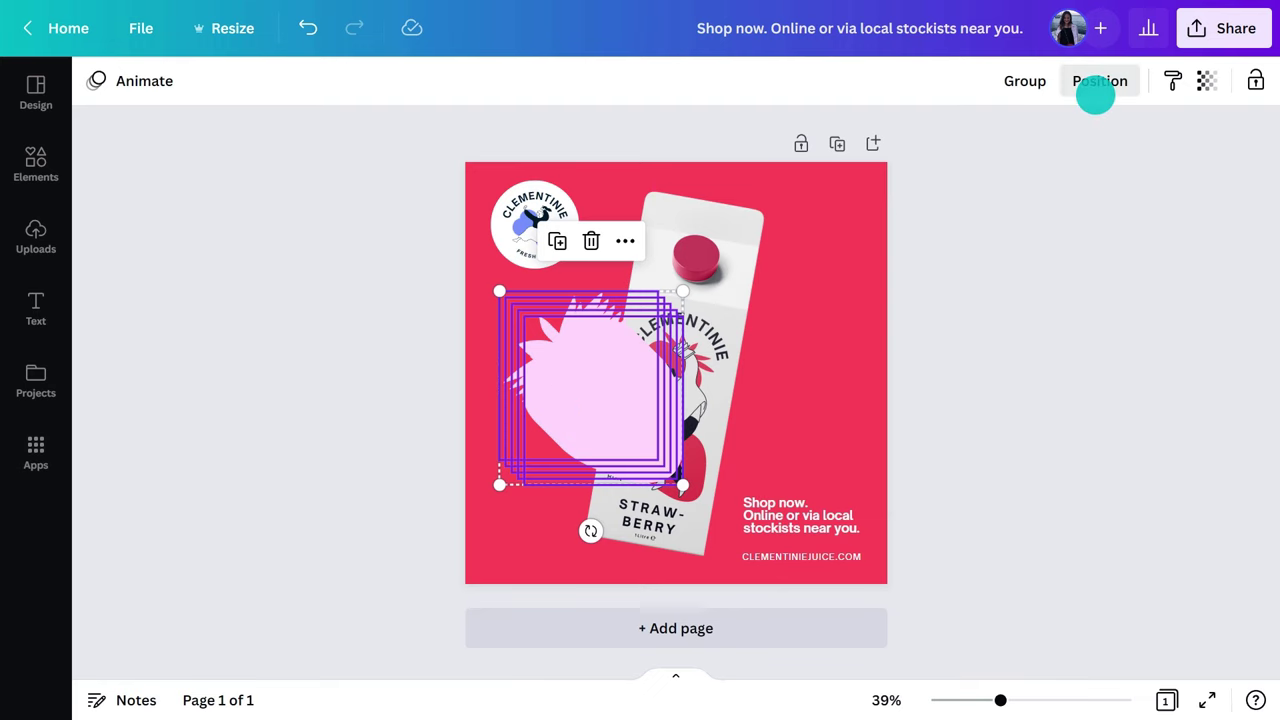
click(1098, 83)
click(1031, 172)
click(1000, 557)
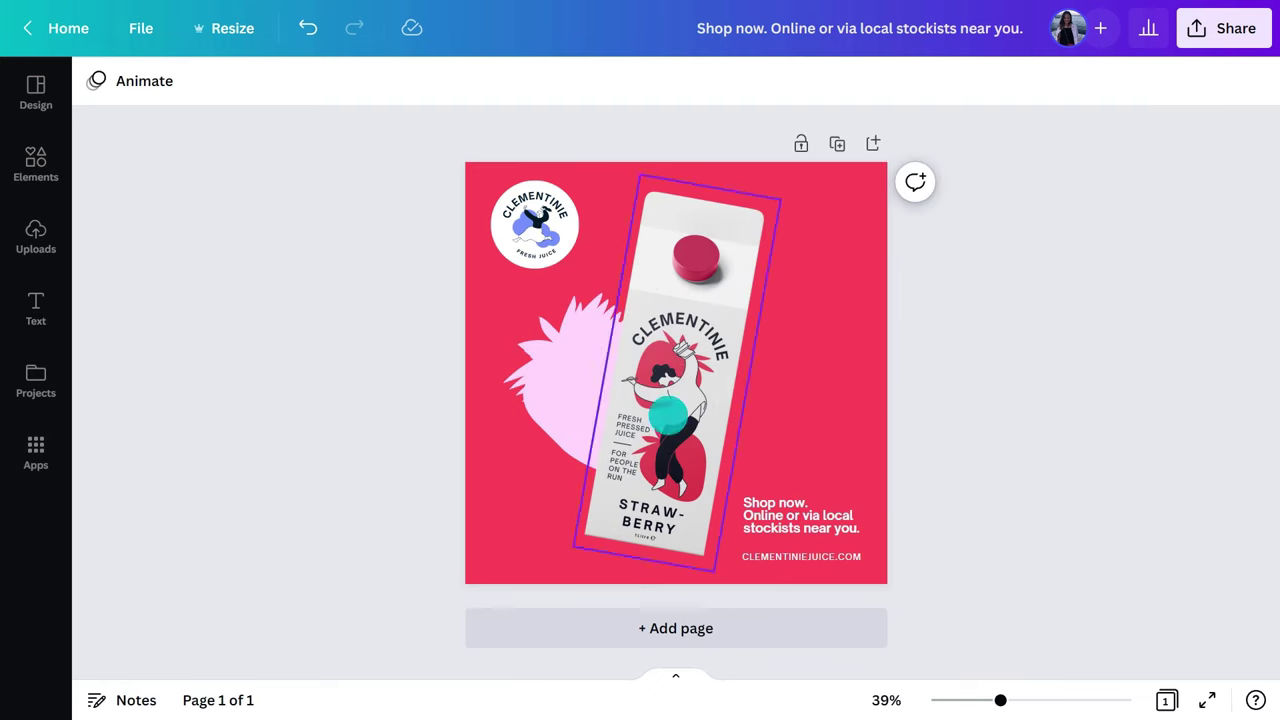
- Rotate and resize one pink strawberry and place it between the carton and the ad's right edge, above the "Shop now" text
click(777, 374)
drag(806, 512, 766, 506)
drag(734, 322, 740, 370)
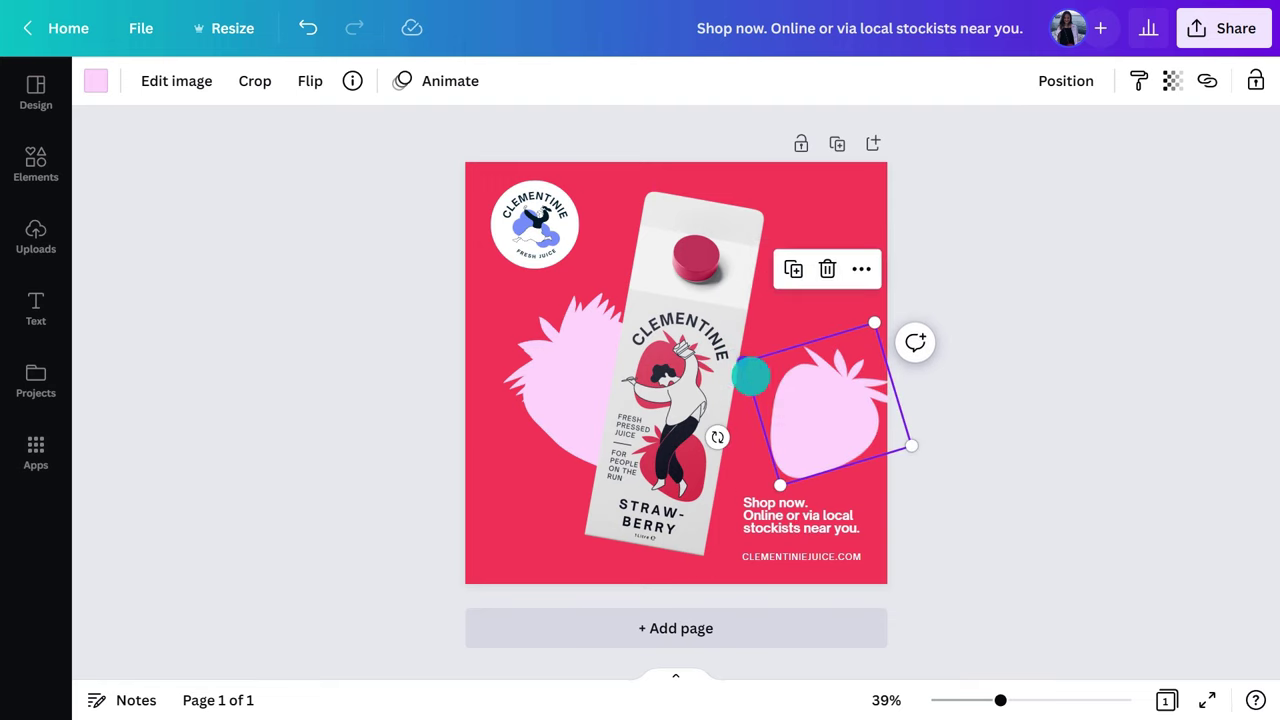
drag(843, 437, 847, 397)
key(Escape)
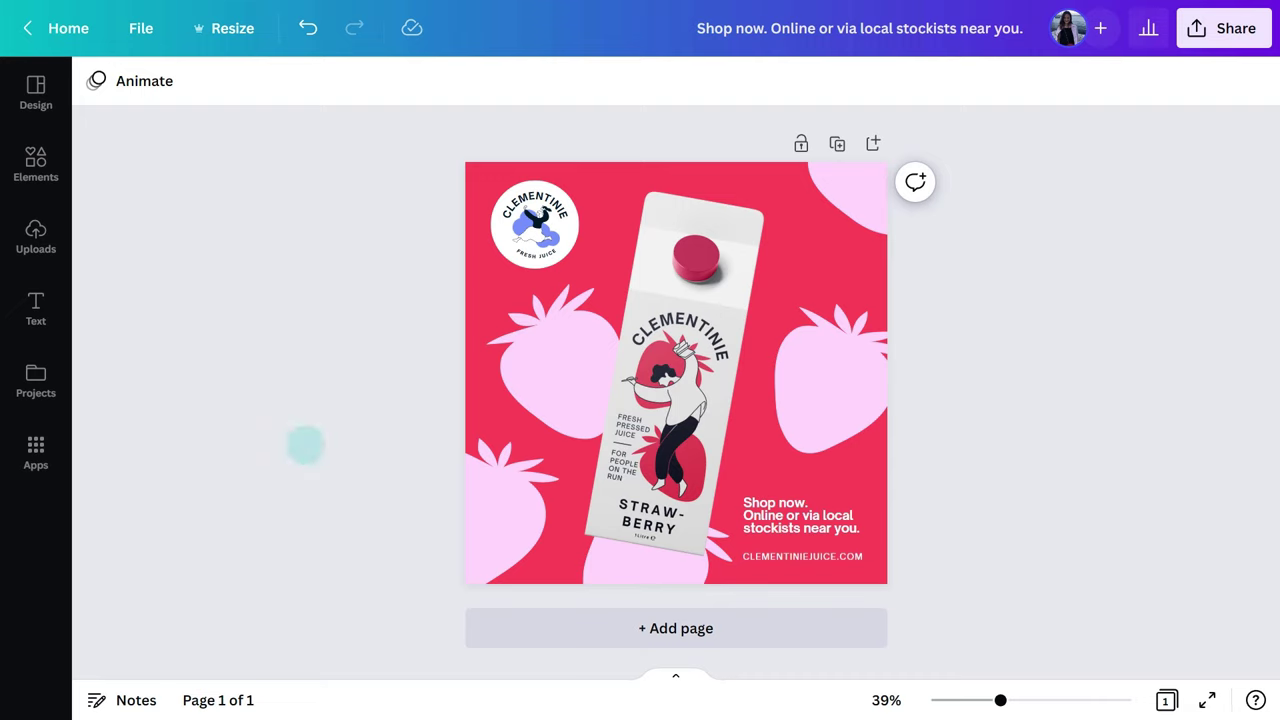
- Show the page thumbnails and add three more pages to the design
click(665, 675)
click(200, 629)
click(286, 628)
click(370, 628)
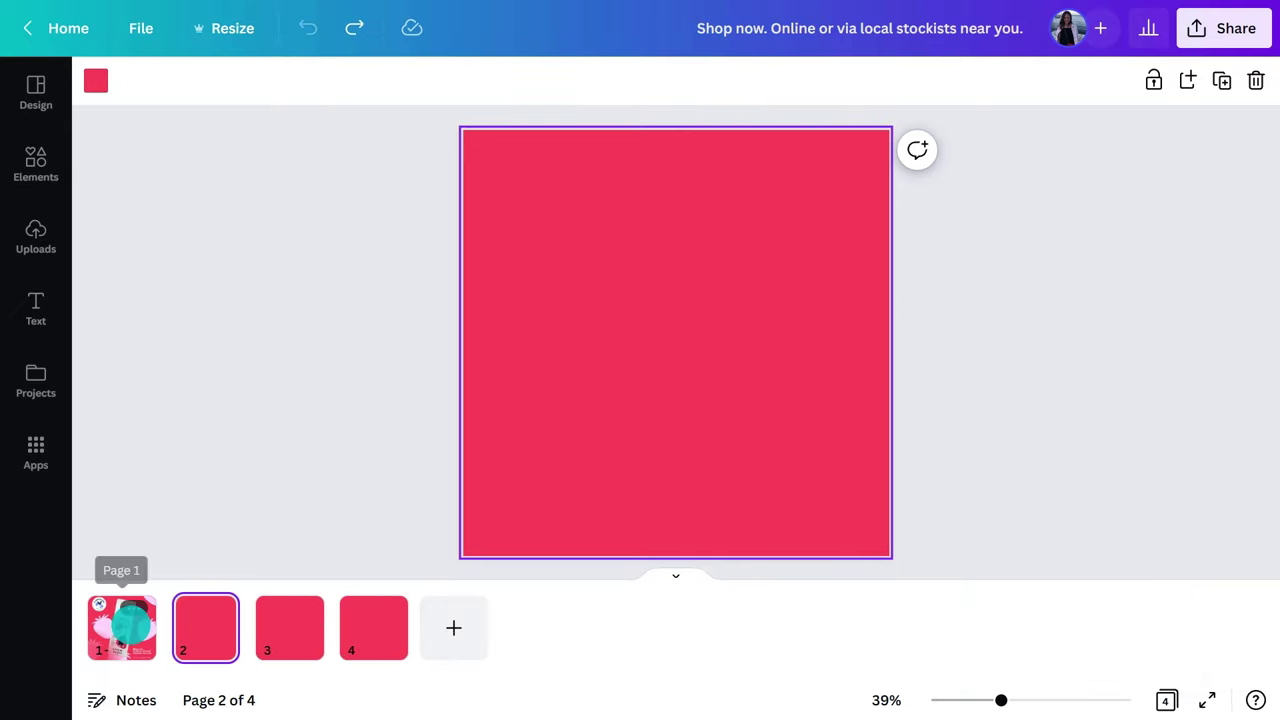
- Copy the logo, the "Shop now" text and the website address from page 1 and paste them onto page 4
click(121, 627)
shift+click(533, 191)
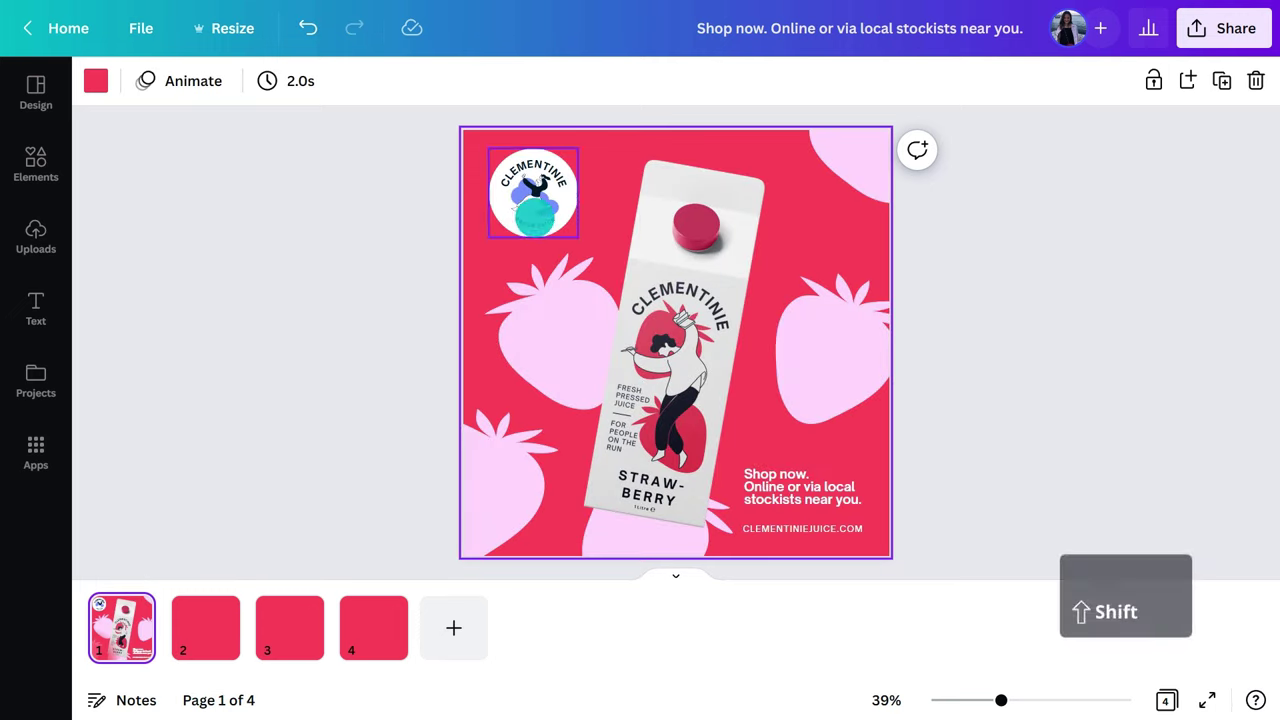
shift+click(734, 437)
shift+click(771, 498)
shift+click(784, 528)
key(ctrl+c)
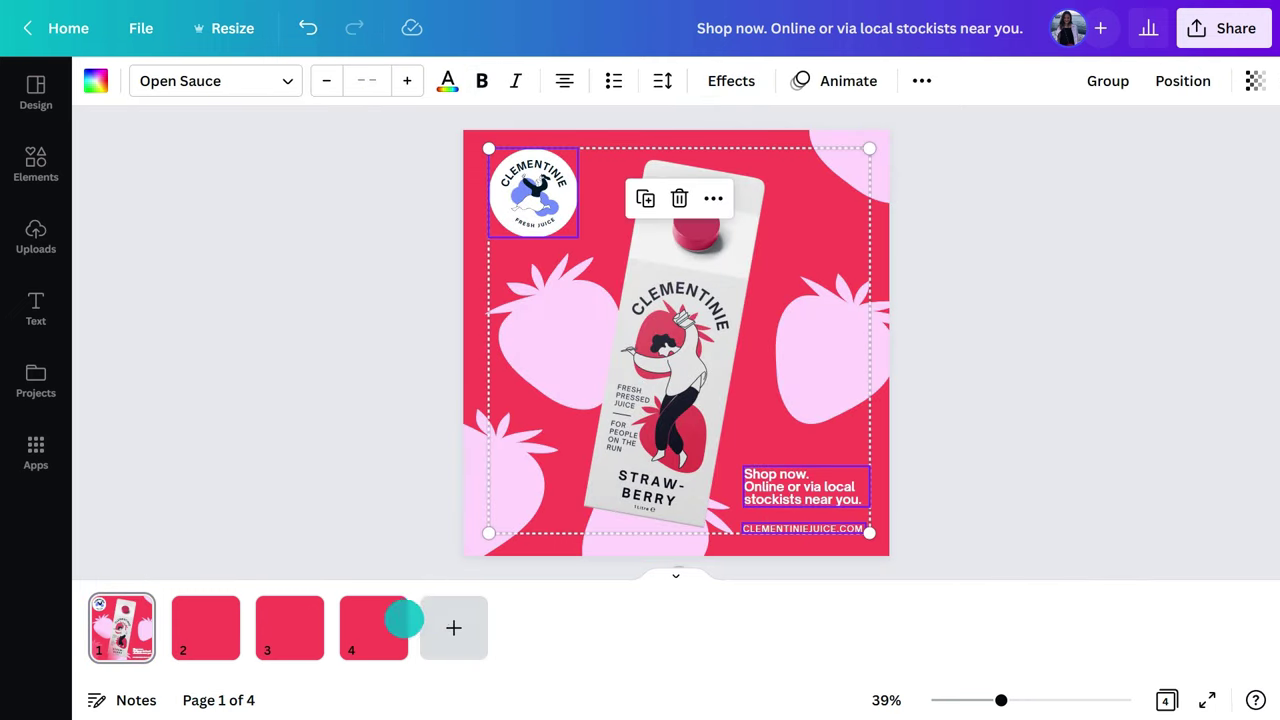
click(374, 625)
key(ctrl+v)
click(401, 500)
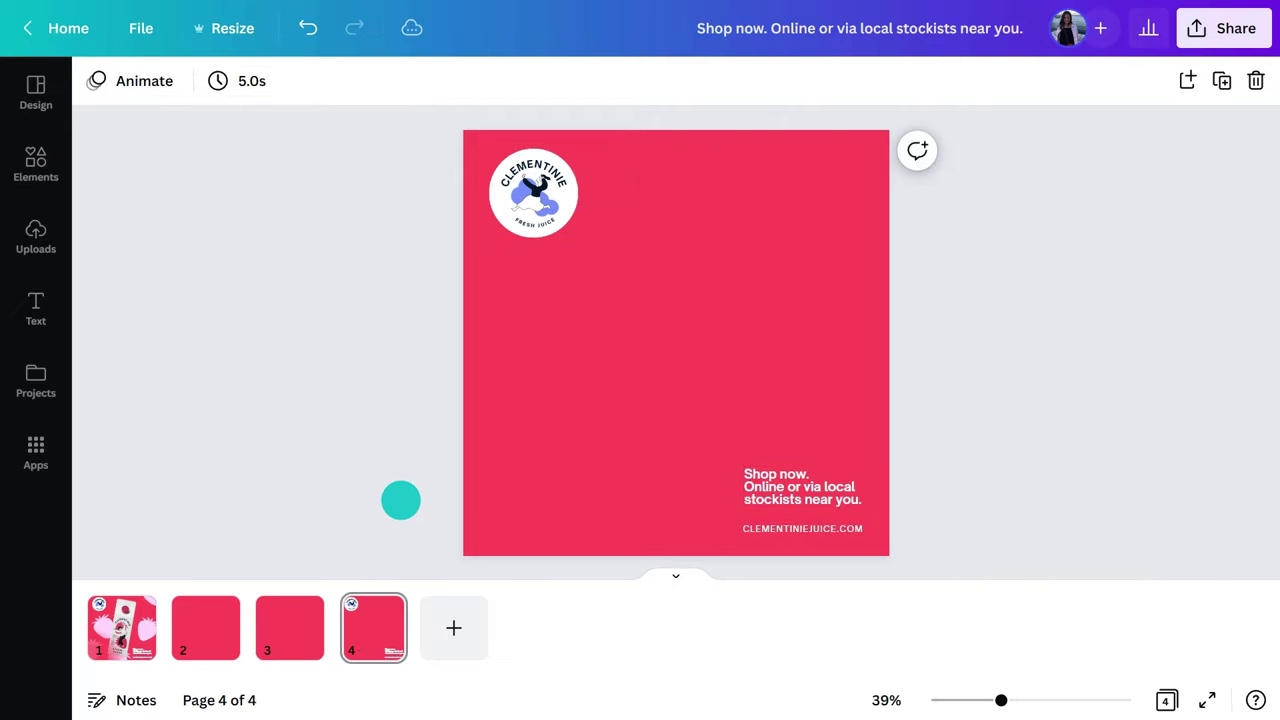
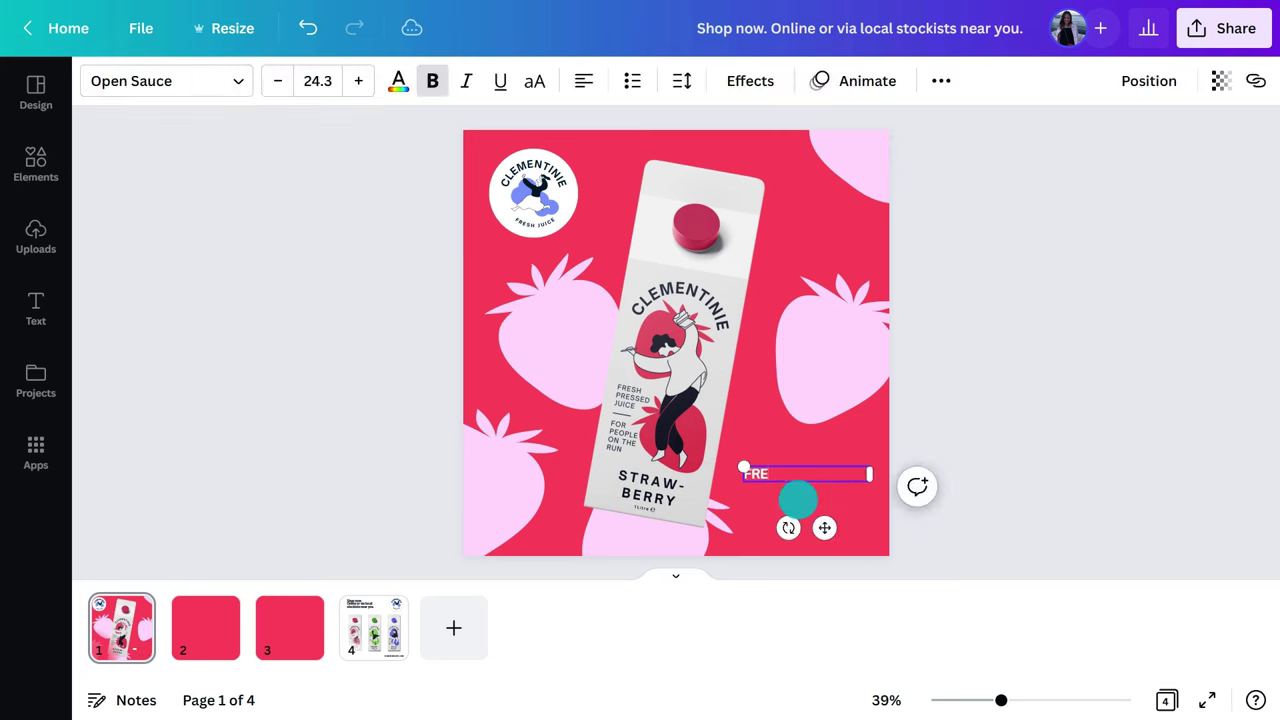
- Enter "FRESH PRESSED JUICE" as the lower-right text on page 1, at font size 16.3 with wider letter spacing
text(SH PRESSED)
key(Return)
text(JUICE)
click(322, 80)
text(16.3)
key(Return)
click(681, 80)
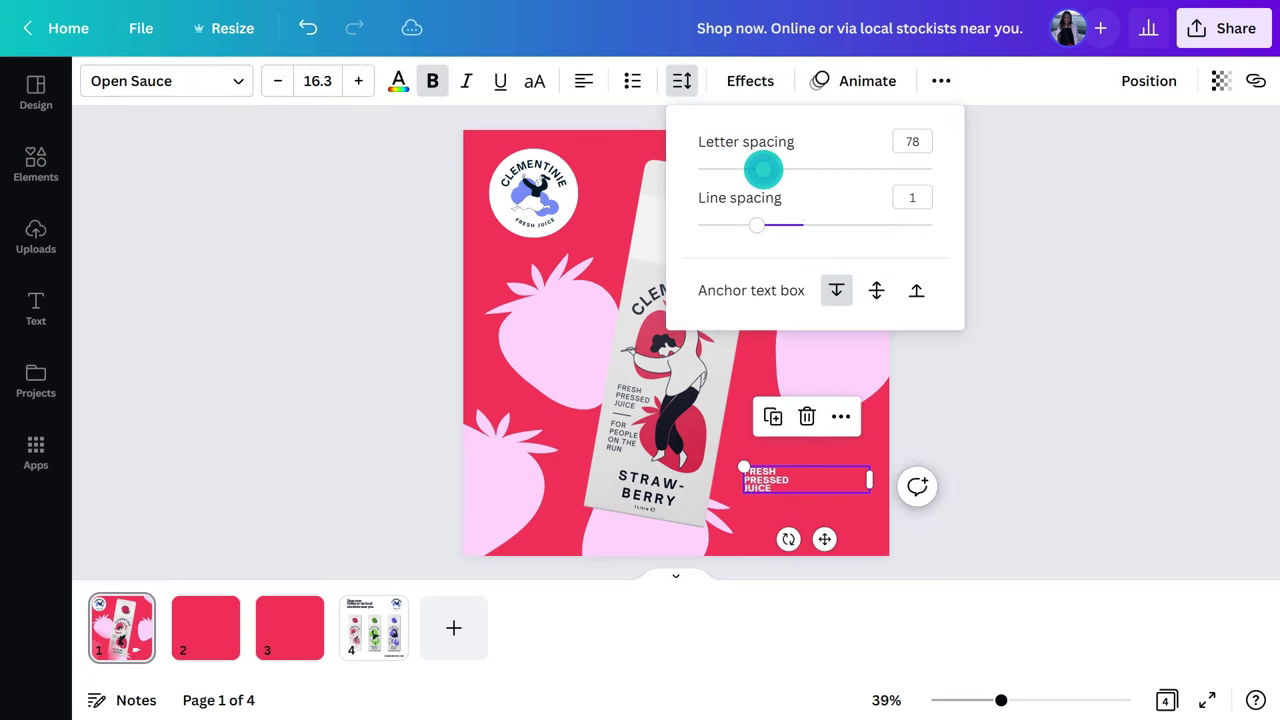
click(954, 386)
- Narrow the "FRESH PRESSED JUICE" text box, move it closer to the page's right edge and duplicate it
drag(869, 482, 793, 484)
drag(786, 541, 844, 537)
click(795, 412)
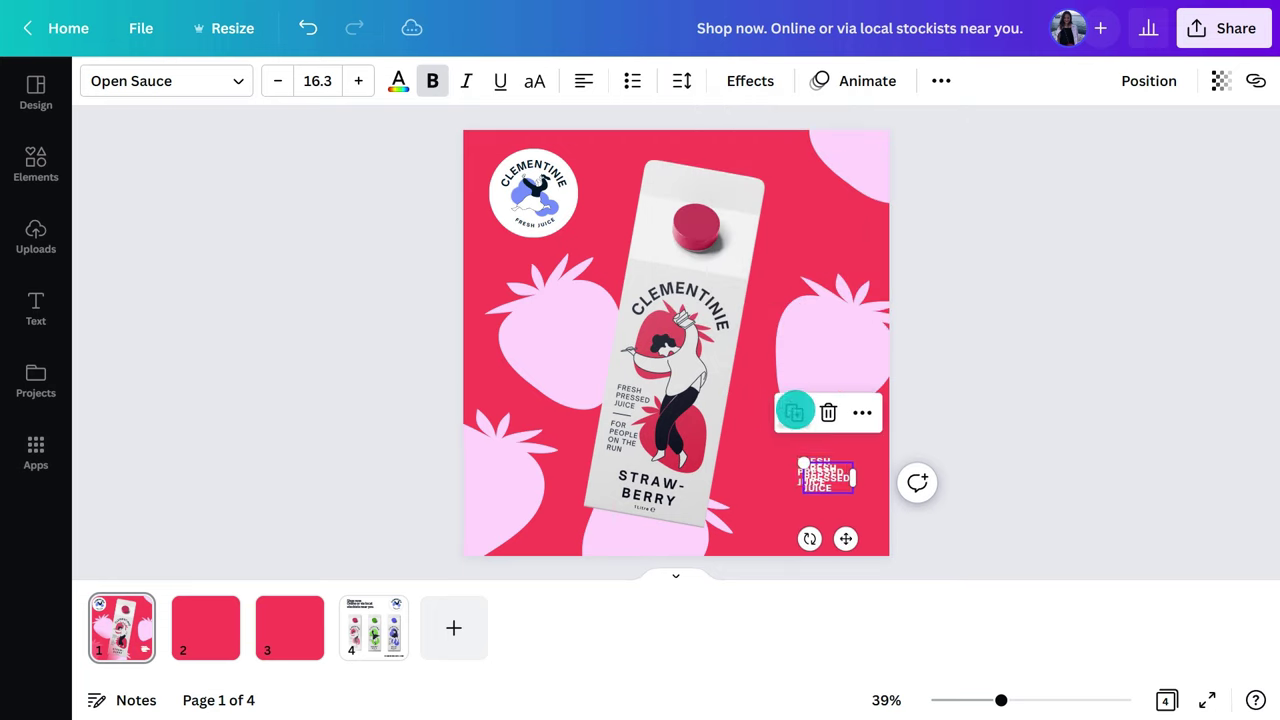
click(837, 574)
- Add the uploaded Cloudy Apple carton to page 2, resize and centre it there, and open page 3
click(186, 632)
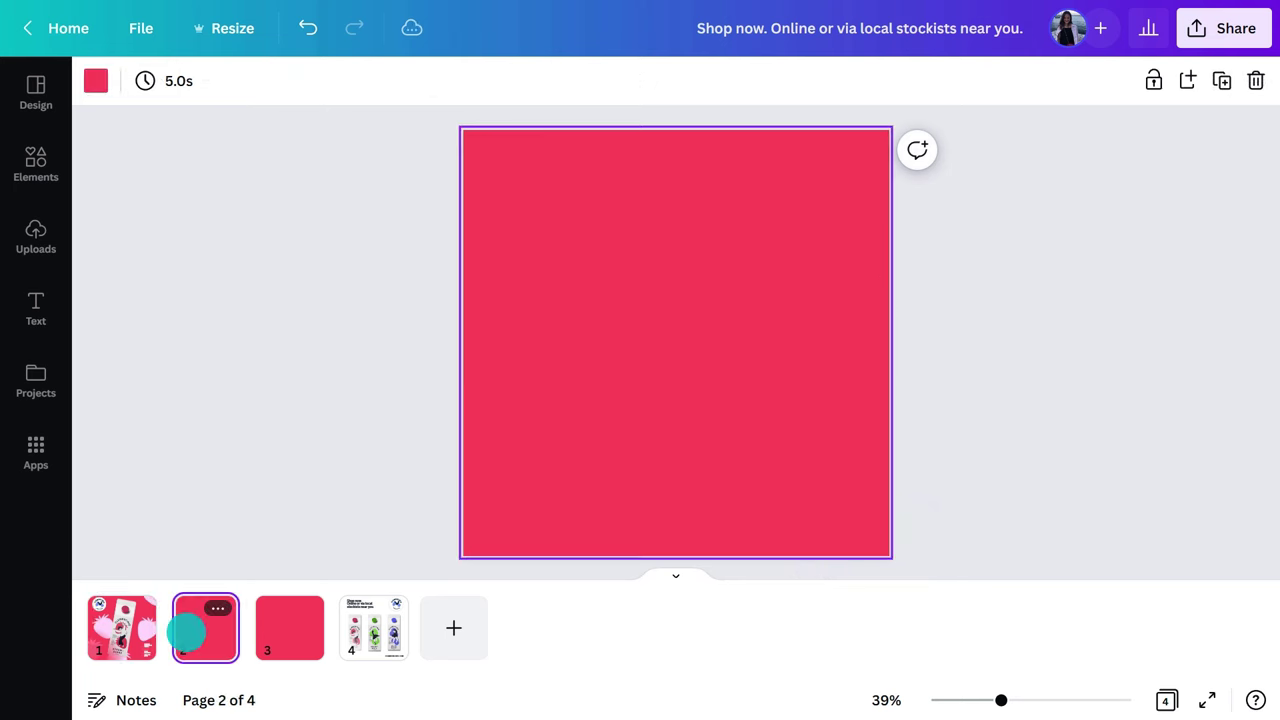
click(55, 216)
drag(137, 410, 826, 320)
drag(1023, 406, 930, 420)
drag(874, 471, 930, 520)
drag(813, 426, 846, 391)
click(659, 630)
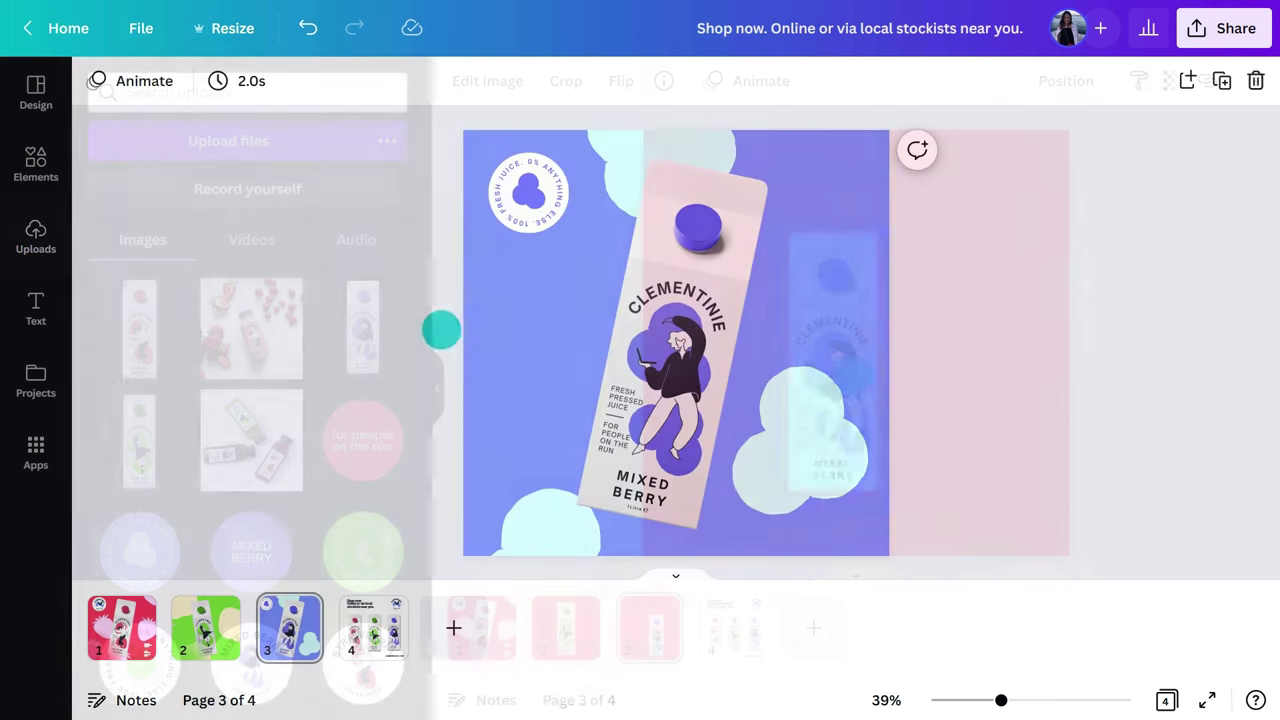
- Copy the cream shape in page 2's upper-left corner and paste it onto page 1 in the upper-right corner
click(202, 628)
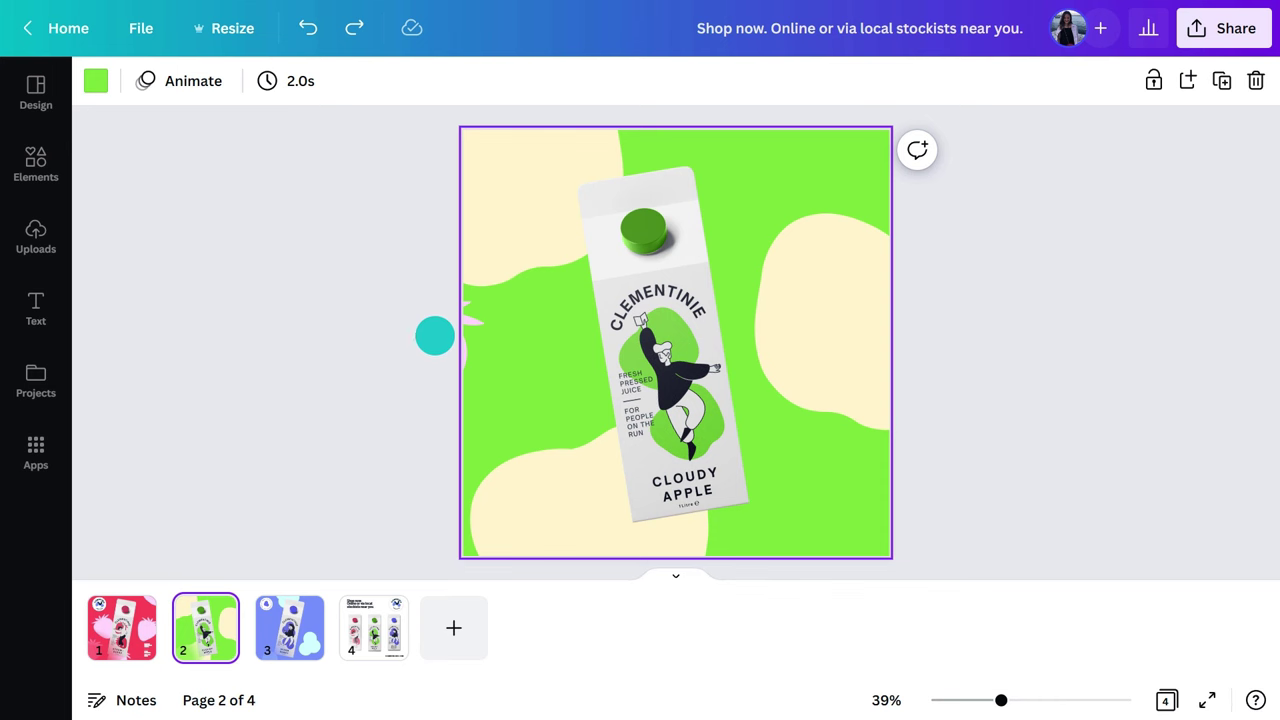
click(483, 276)
key(ctrl+c)
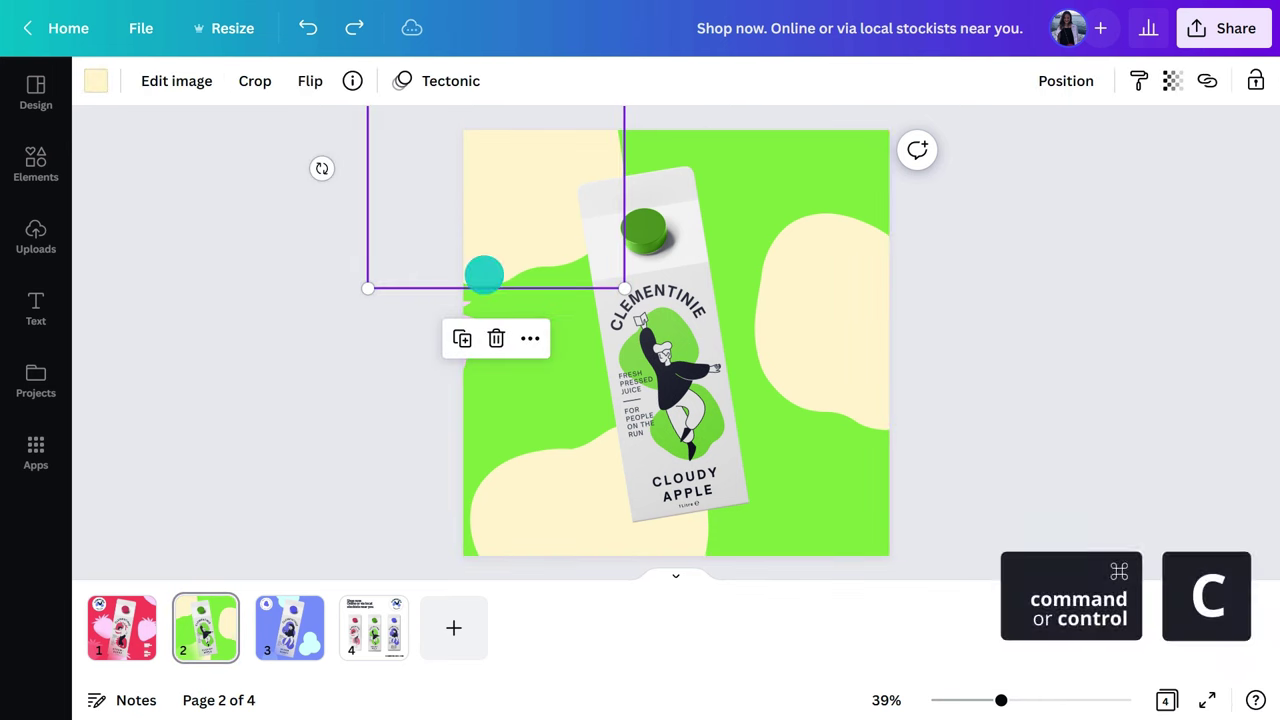
click(121, 628)
key(ctrl+v)
drag(495, 251, 908, 243)
- Copy the cream shape at page 2's right edge and paste it onto page 3, moved to the left edge
scroll(403, 539, down, 5)
click(777, 363)
key(ctrl+c)
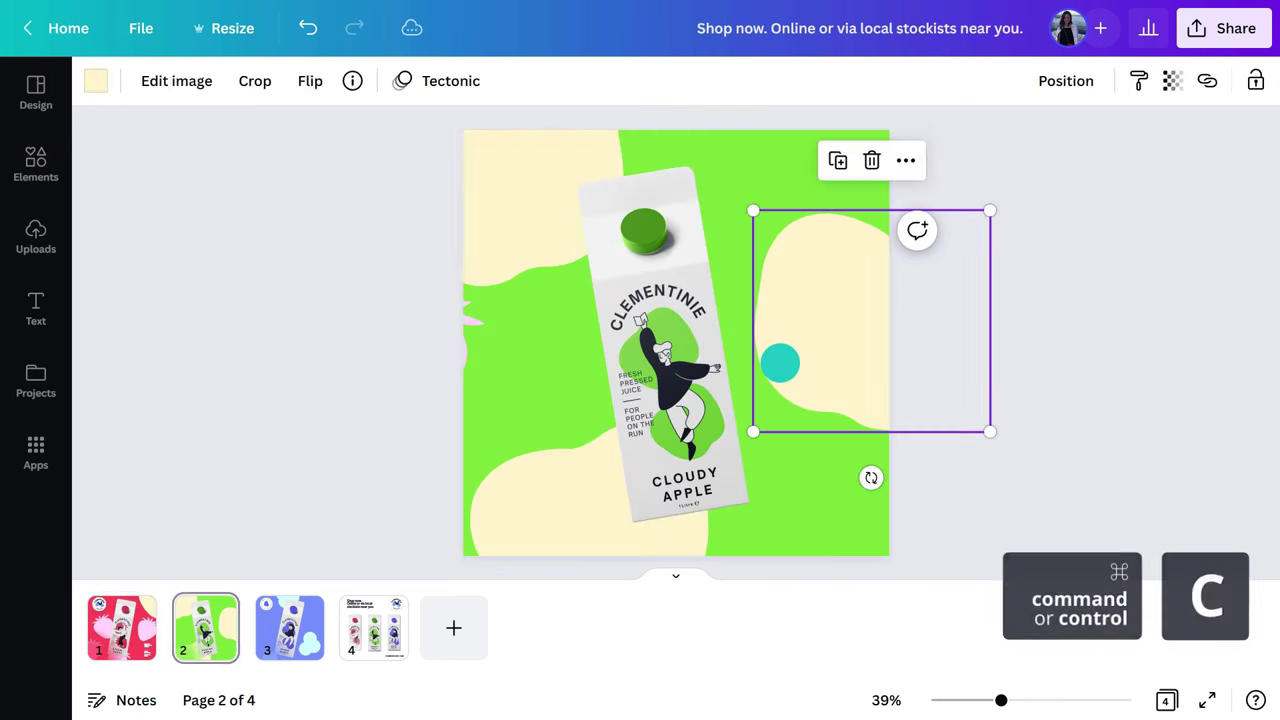
click(289, 622)
key(ctrl+v)
drag(881, 386, 451, 377)
click(357, 466)
- Replace page 1's Clementinie logo with a white circle containing a small red strawberry
click(121, 628)
click(528, 200)
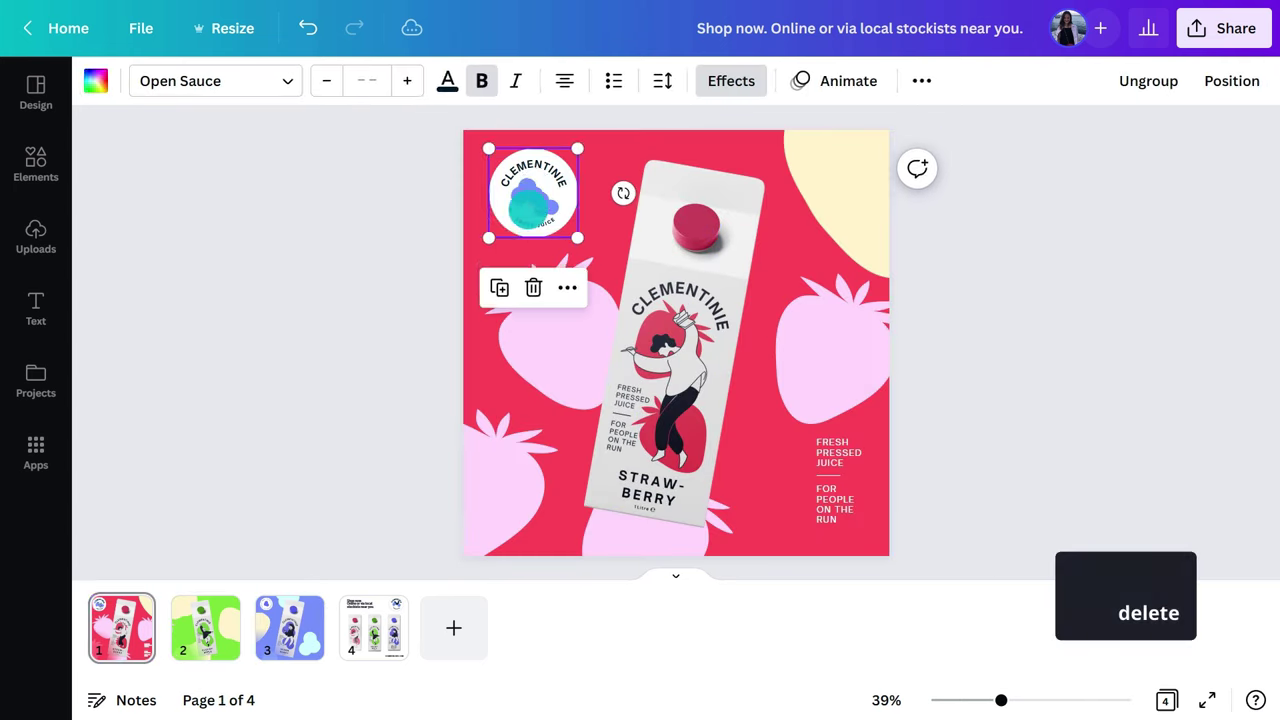
key(Delete)
key(c)
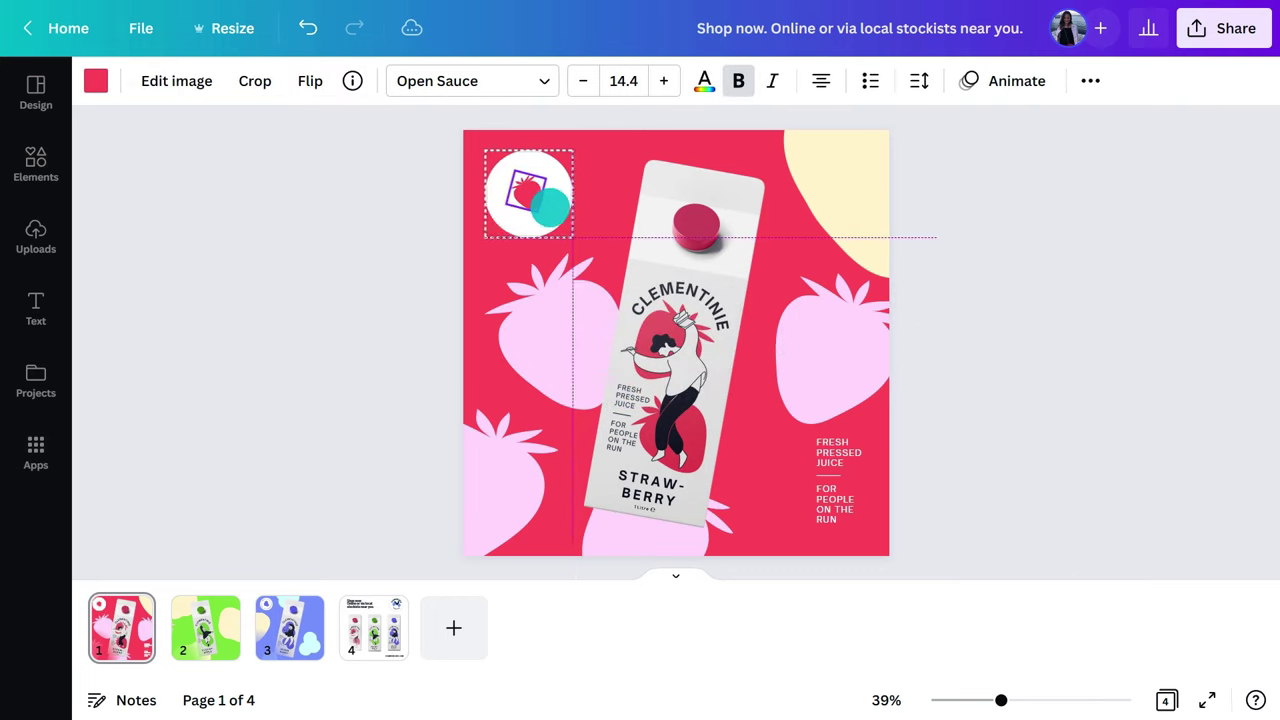
- Add the text "100% FRESH JUICE. 0% ANYTHING ELSE." to page 1 and curve it into a ring with a curve value of 54
key(t)
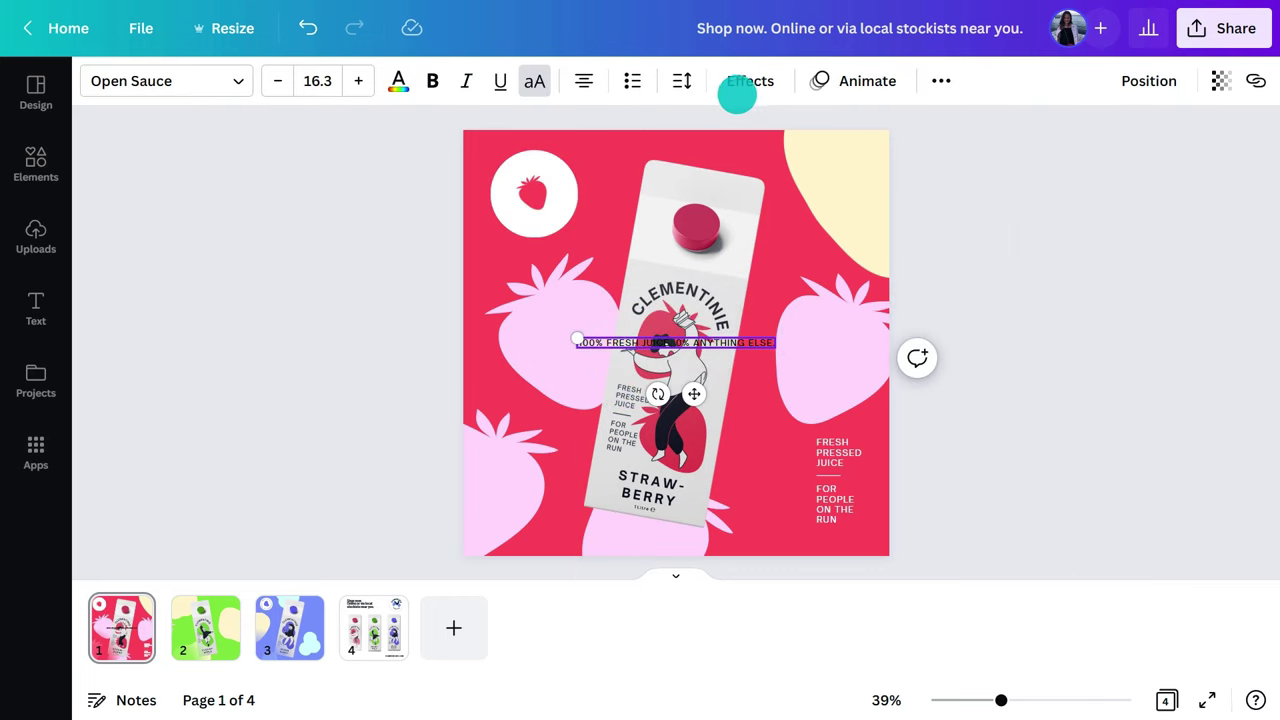
click(745, 84)
click(251, 651)
mouse_move(329, 680)
mouse_down()
mouse_move(306, 680)
mouse_move(337, 680)
mouse_up()
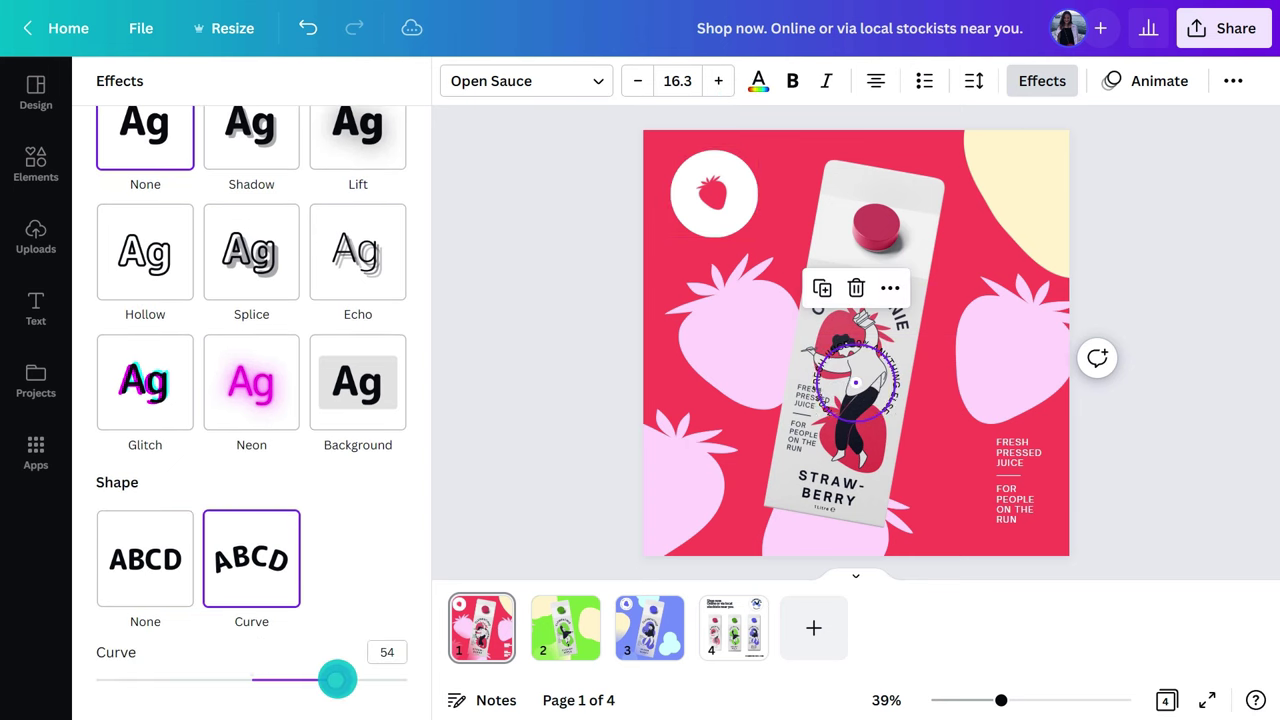
click(485, 531)
- Set the ring text to font size 14, bold and black
click(331, 84)
text(14)
key(Return)
click(393, 80)
click(230, 178)
click(442, 176)
- Widen the ring text's letter spacing and position it inside the white circle, around the small strawberry
click(681, 81)
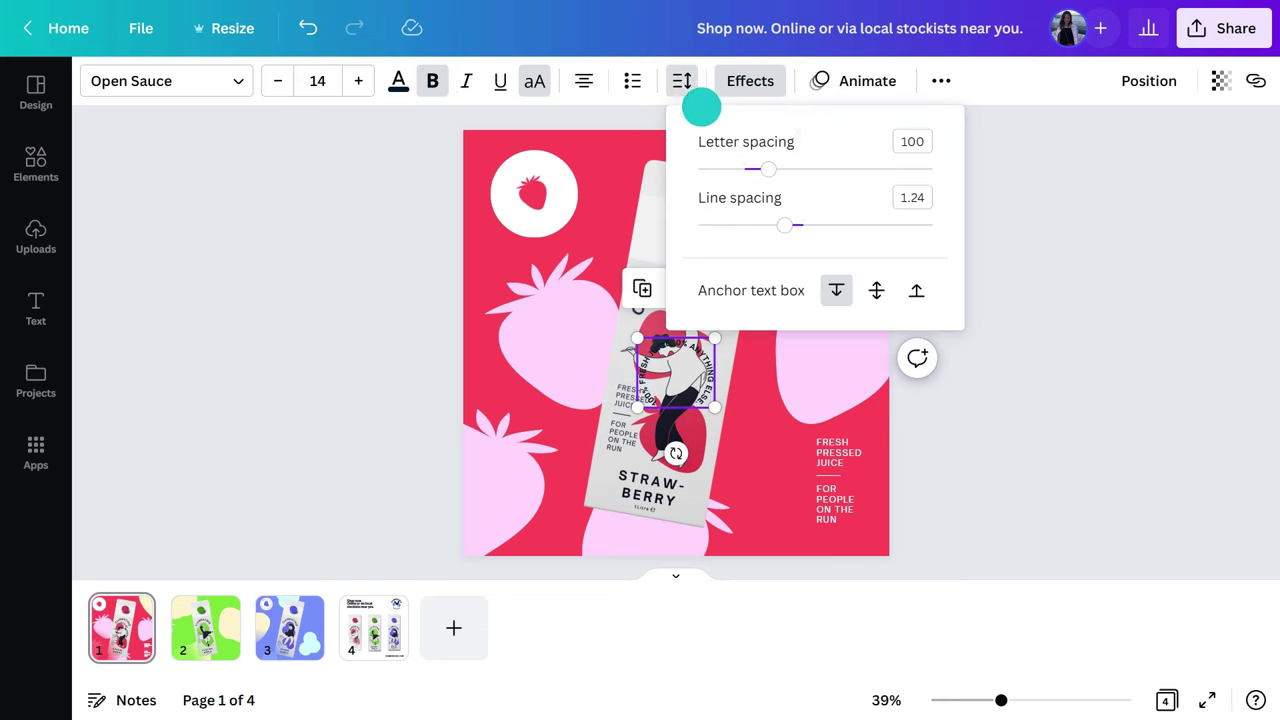
click(990, 236)
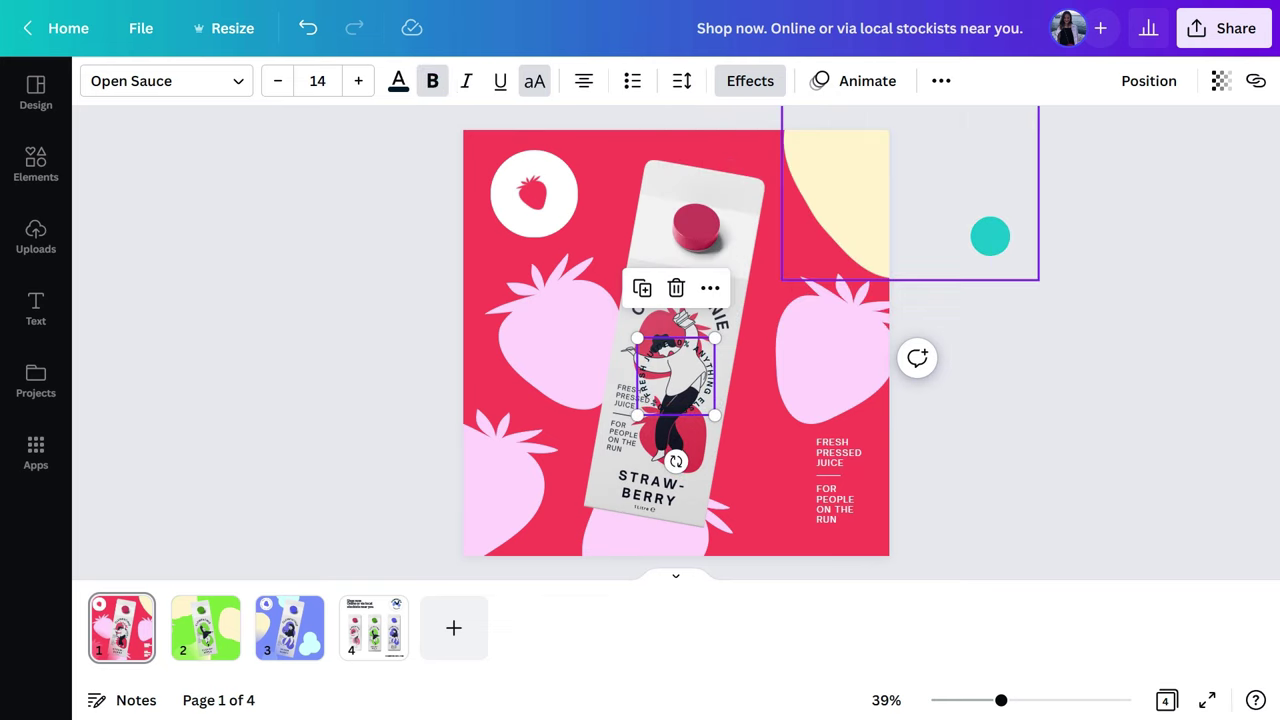
drag(688, 333, 91, 446)
click(107, 474)
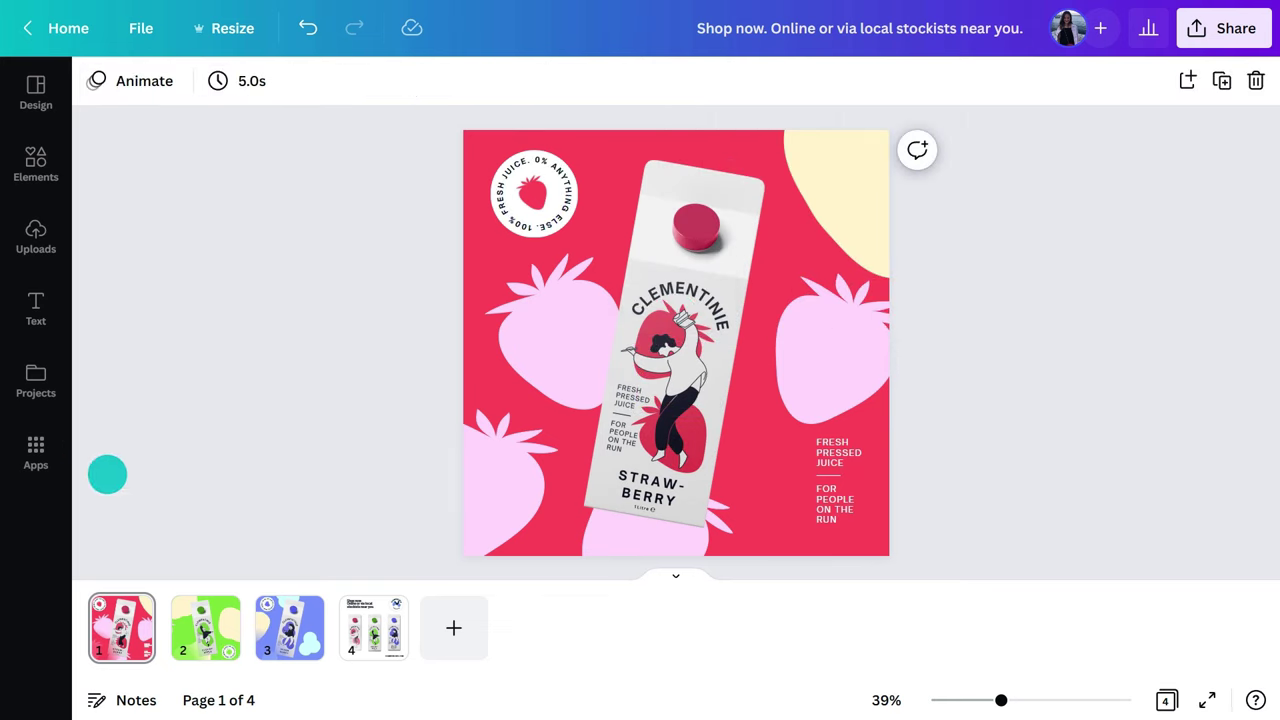
- Review pages 2, 3 and 4 of the design
click(205, 628)
click(289, 628)
click(373, 628)
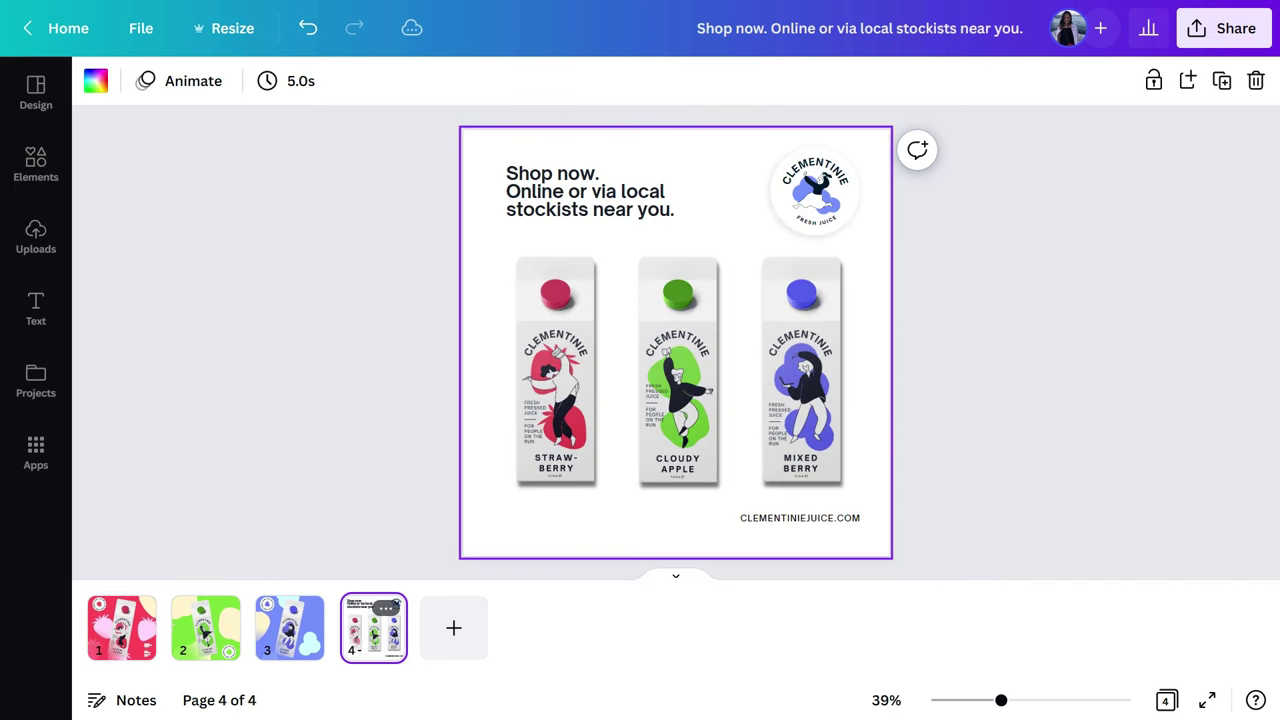